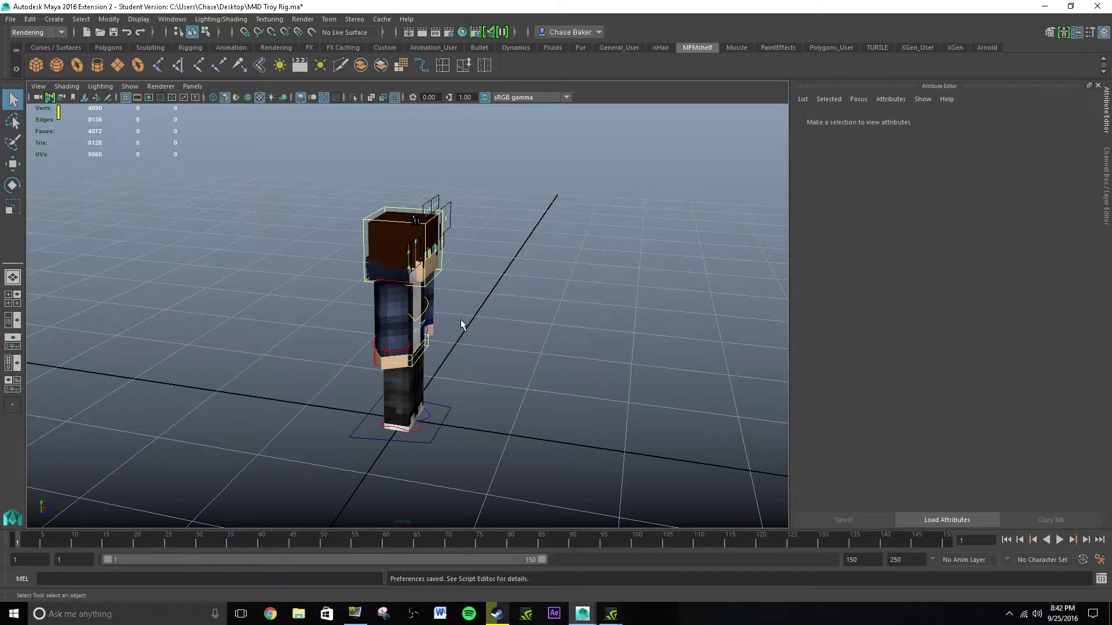
- Examine the Minecraft character rig and its control curves from several angles and distances
left_click_drag(492, 300, 381, 282, "alt")
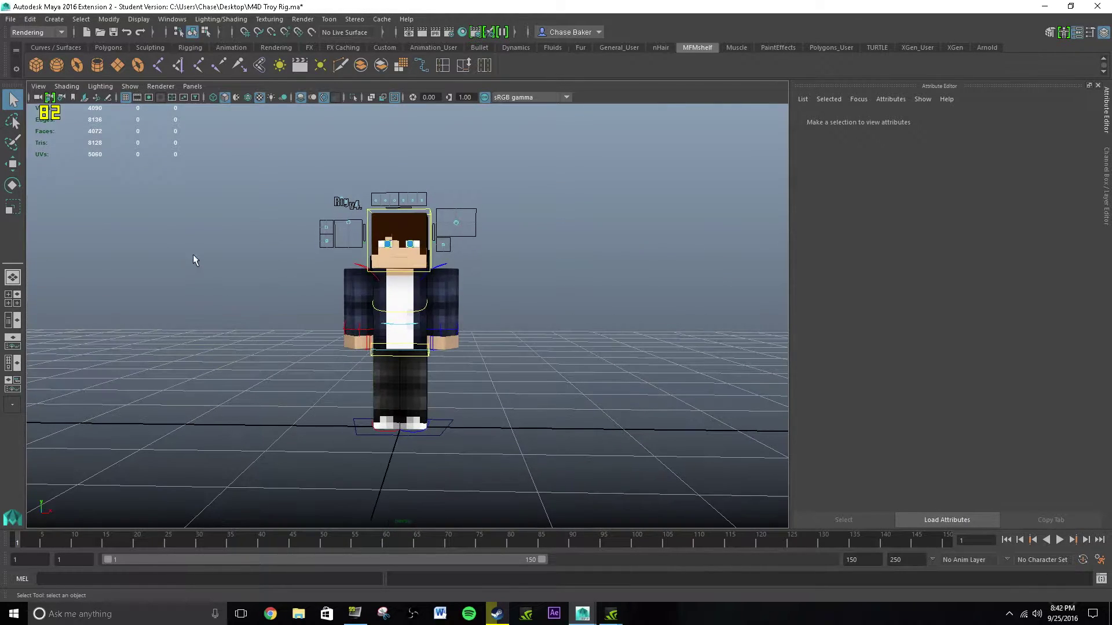
right_click_drag(353, 253, 464, 249, "alt")
middle_click_drag(463, 249, 492, 294, "alt")
left_click_drag(405, 258, 429, 194, "alt")
scroll(422, 267, "up", 8)
scroll(448, 233, "down", 5)
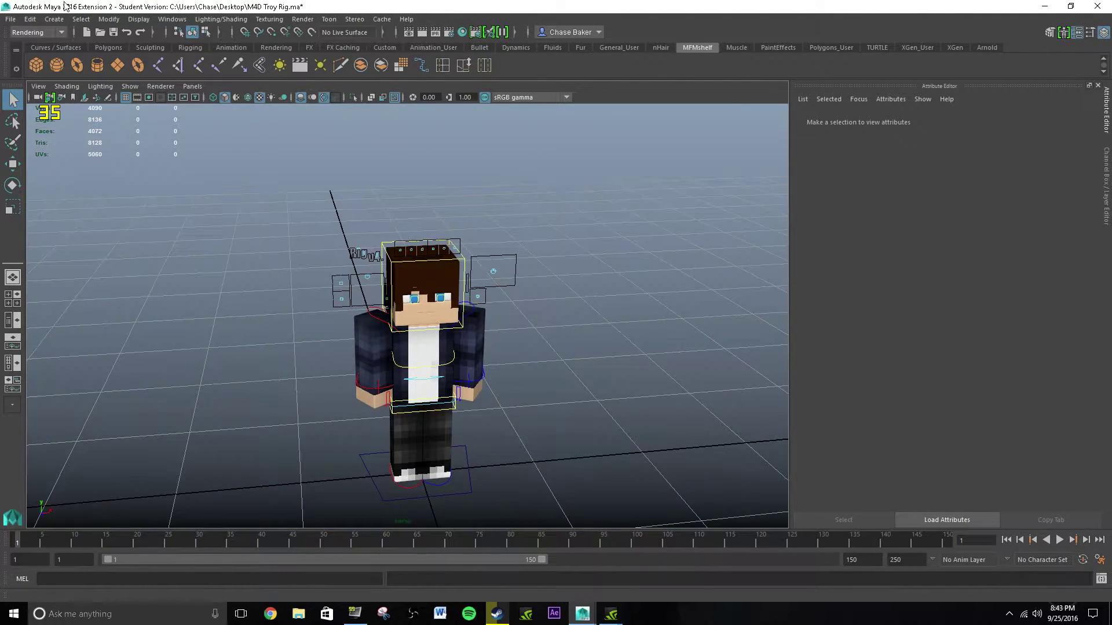
left_click_drag(503, 217, 526, 190, "alt")
scroll(474, 260, "up", 3)
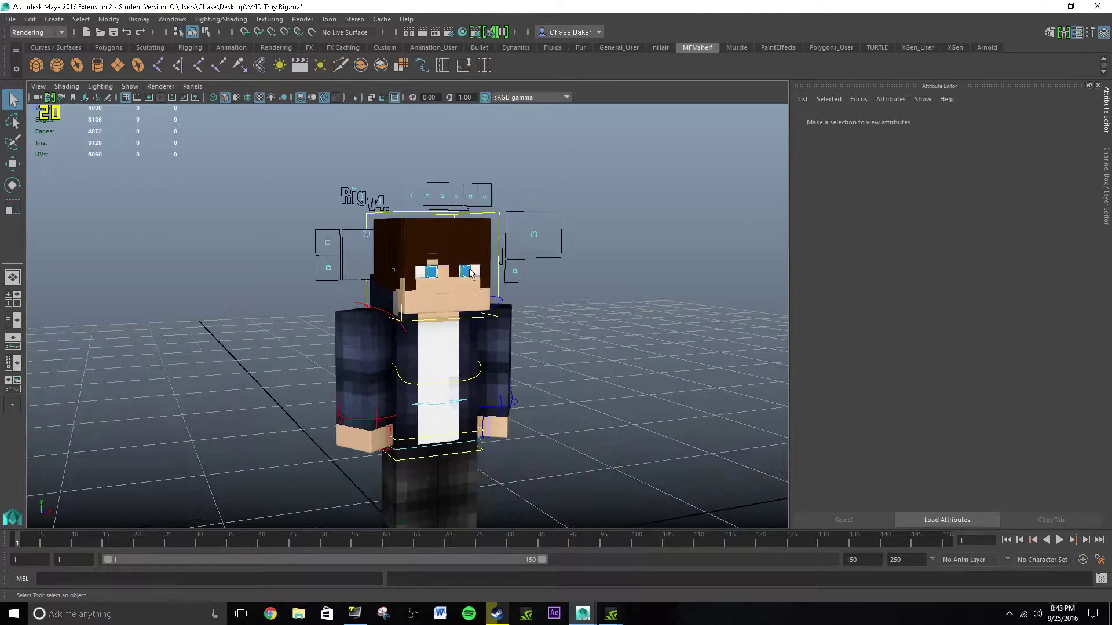
middle_click_drag(475, 260, 450, 220, "alt")
scroll(528, 237, "up", 3)
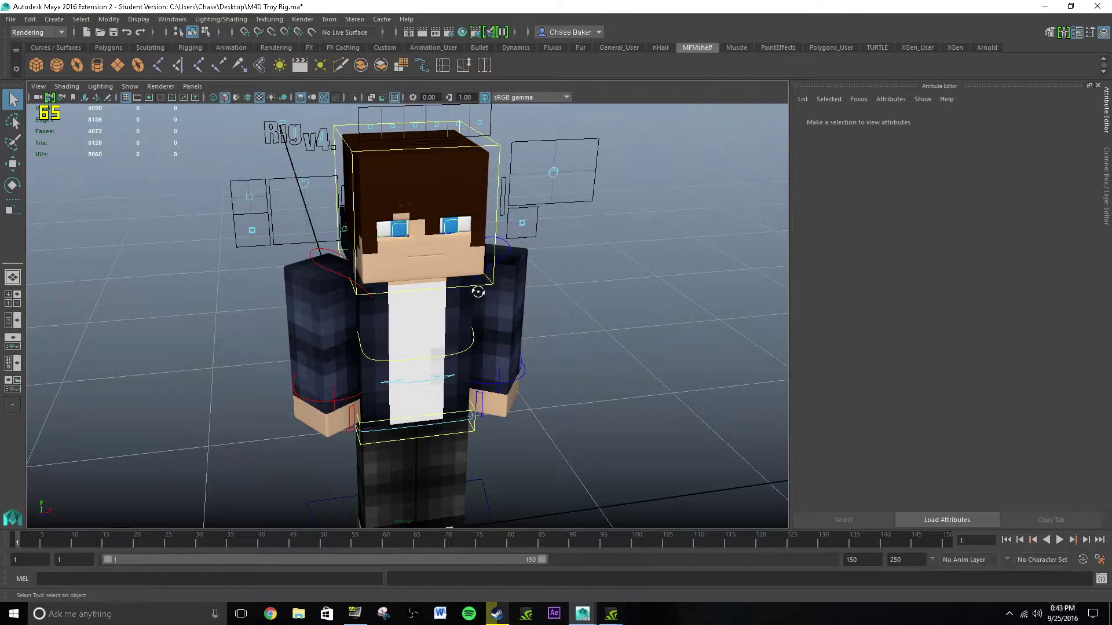
left_click_drag(478, 291, 481, 270, "alt")
left_click_drag(609, 276, 435, 254, "alt")
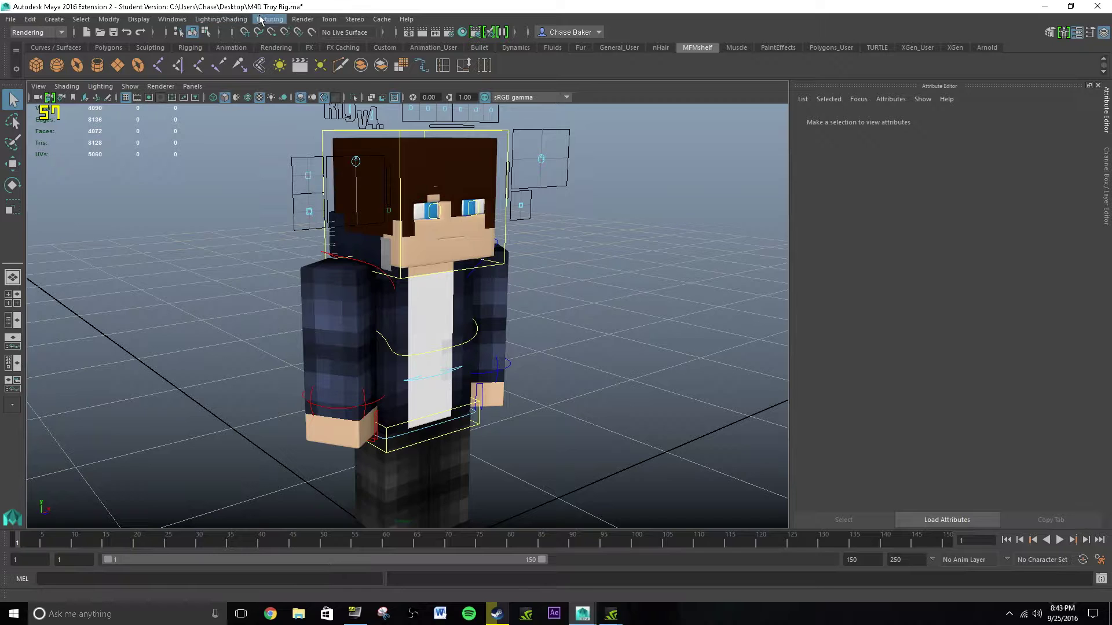
left_click_drag(459, 222, 449, 145, "alt")
middle_click_drag(449, 145, 484, 245, "alt")
right_click_drag(484, 246, 601, 230, "alt")
left_click_drag(601, 229, 480, 152, "alt")
left_click_drag(488, 231, 543, 372, "alt")
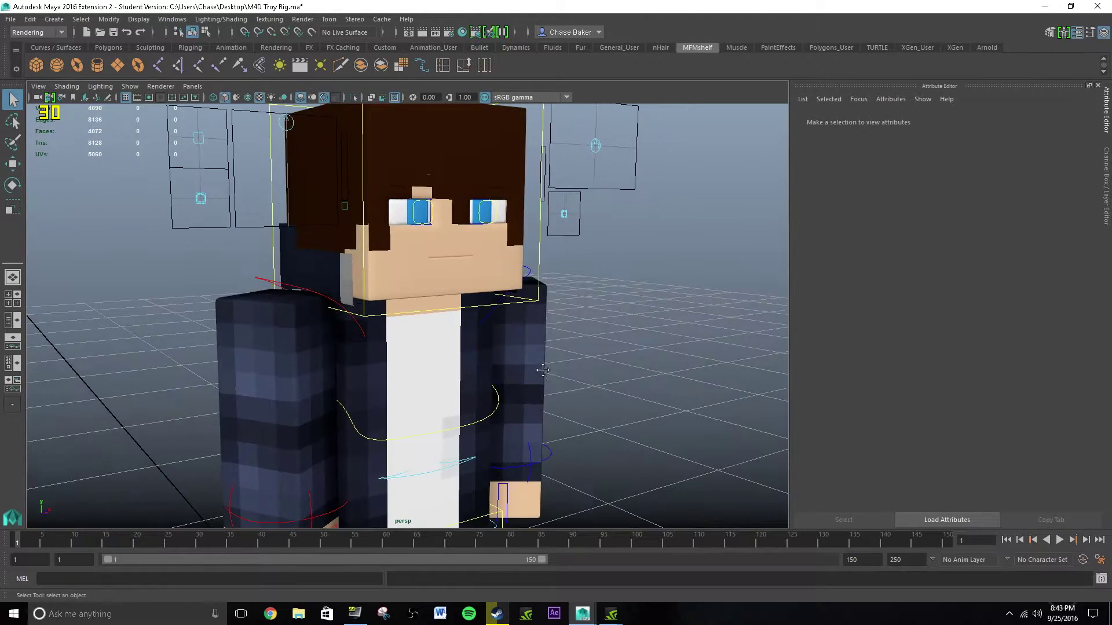
right_click_drag(542, 372, 309, 255, "alt")
left_click_drag(309, 256, 329, 259, "alt")
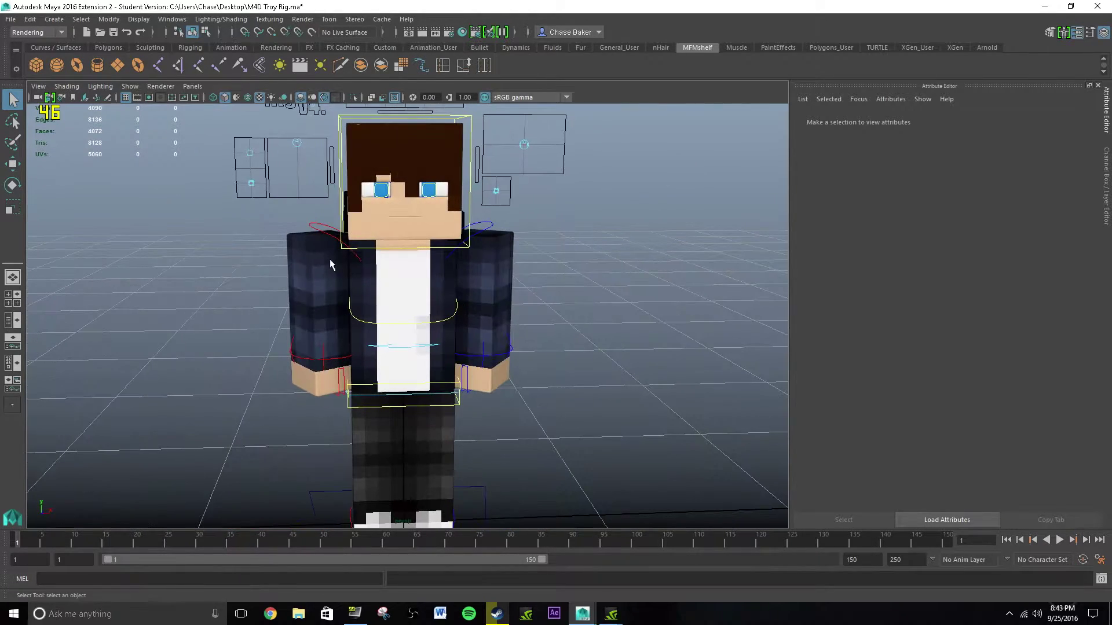
- Select the root control at the character's waist, try moving it, and undo the move
left_click(446, 382)
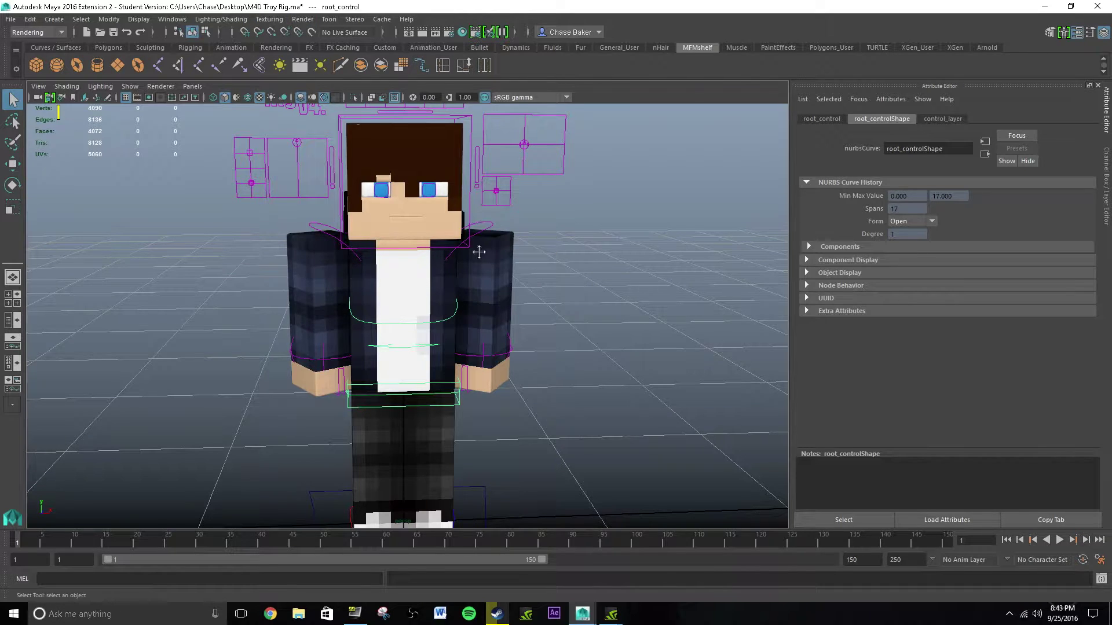
key("w")
left_click_drag(479, 252, 398, 214, "alt")
key("ctrl+z")
key("q")
left_click_drag(477, 200, 415, 253, "alt")
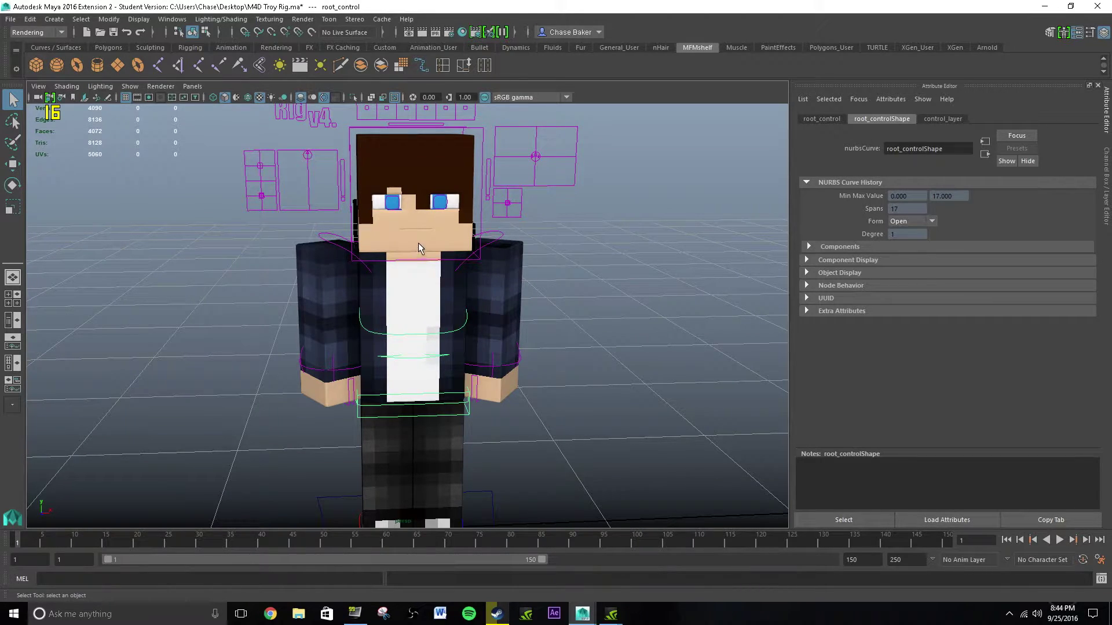
- Try shifting the root control vertically along Y, and undo each test move
left_click_drag(429, 255, 494, 214, "alt")
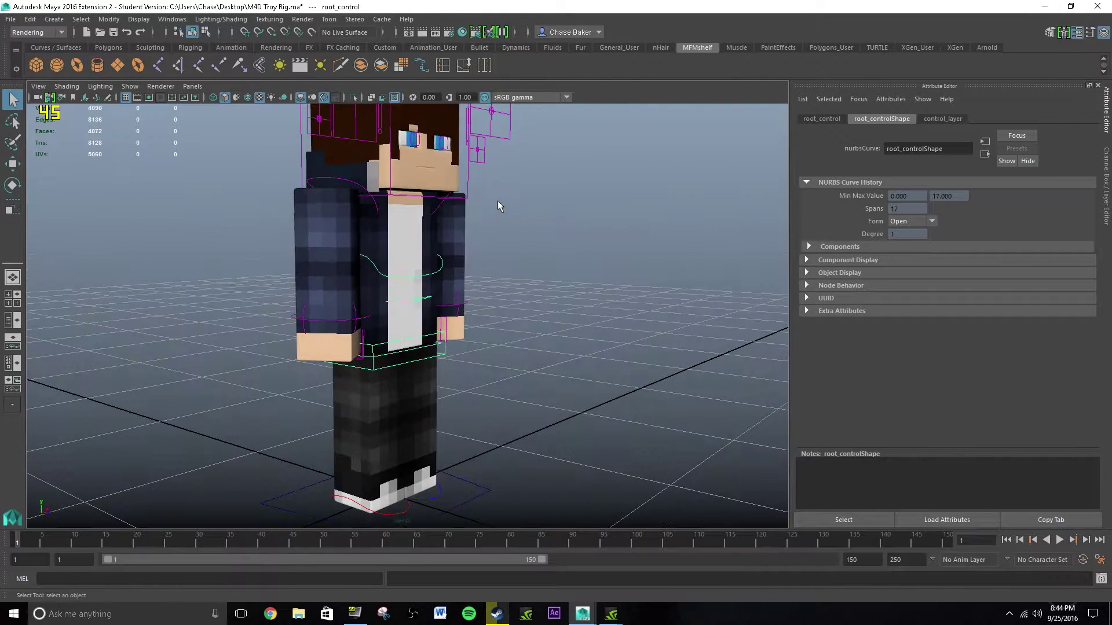
right_click_drag(498, 206, 493, 263, "alt")
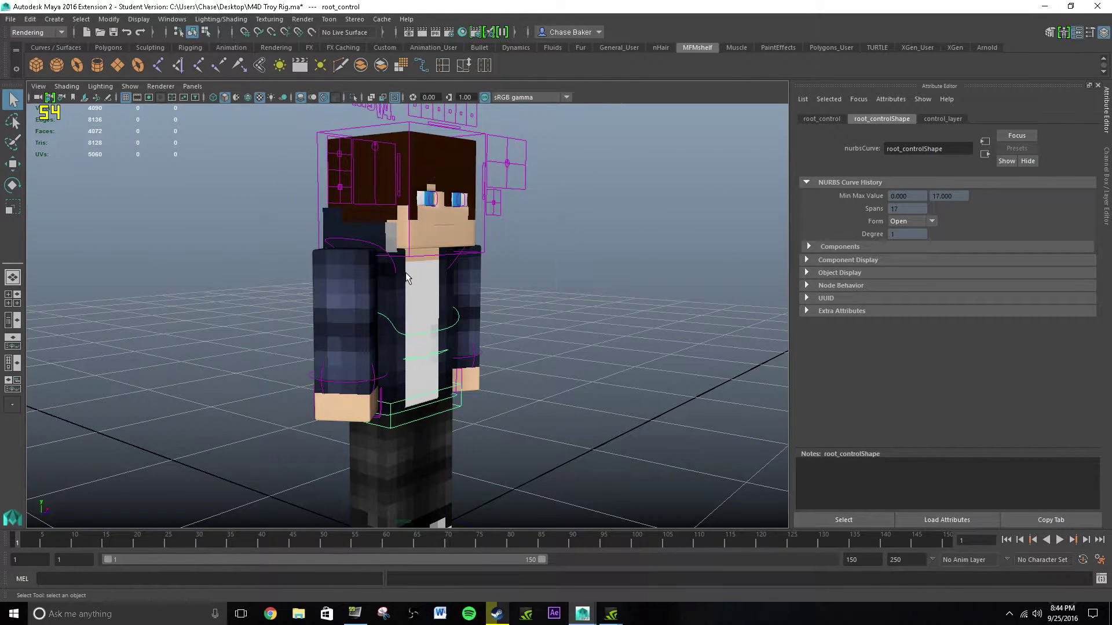
key("w")
left_click_drag(409, 273, 418, 320, "alt")
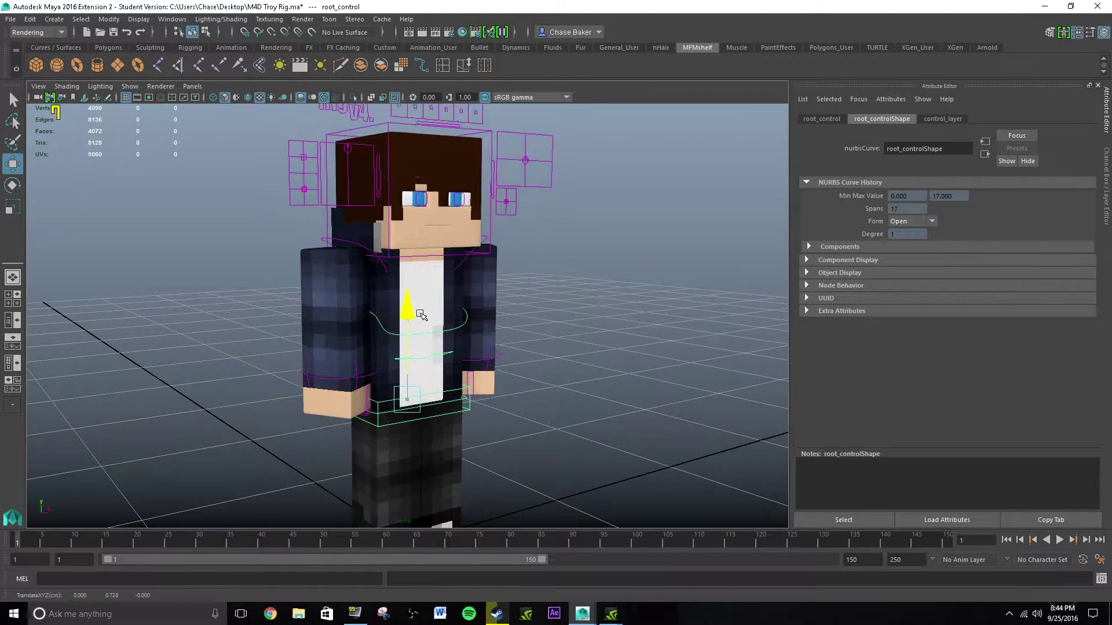
key("ctrl+z")
left_click_drag(412, 303, 445, 320)
key("ctrl+z")
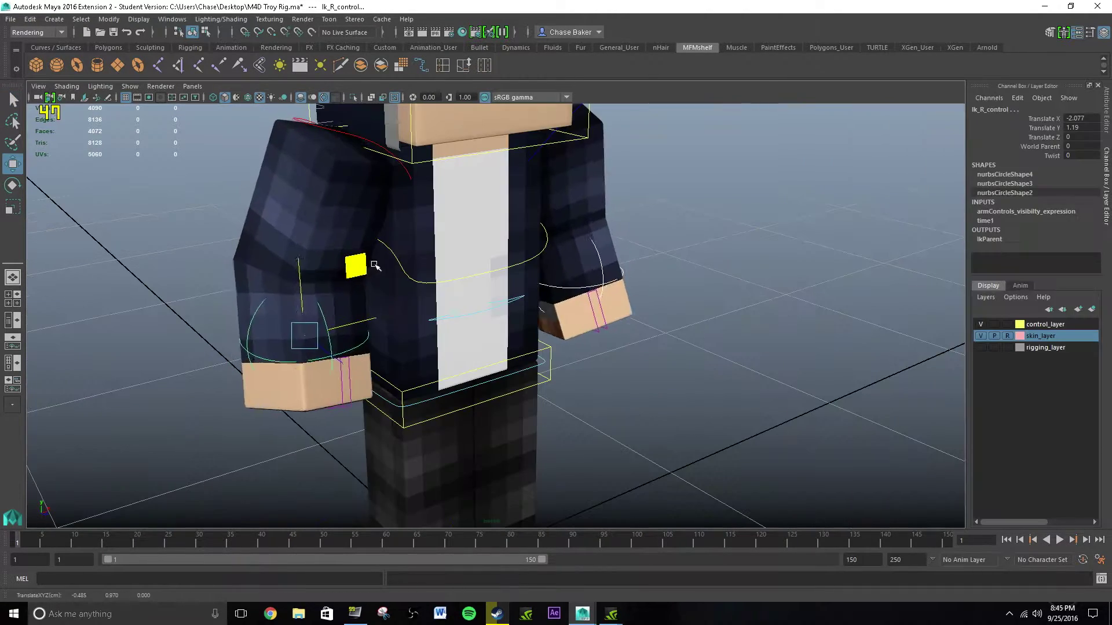
- Undo the test moves of the arm IK controls, including one more shift of the right one
left_click_drag(380, 252, 330, 230)
key("ctrl+z")
key("ctrl+z")
key("ctrl+z")
key("ctrl+z")
key("q")
left_click_drag(427, 281, 445, 307, "alt")
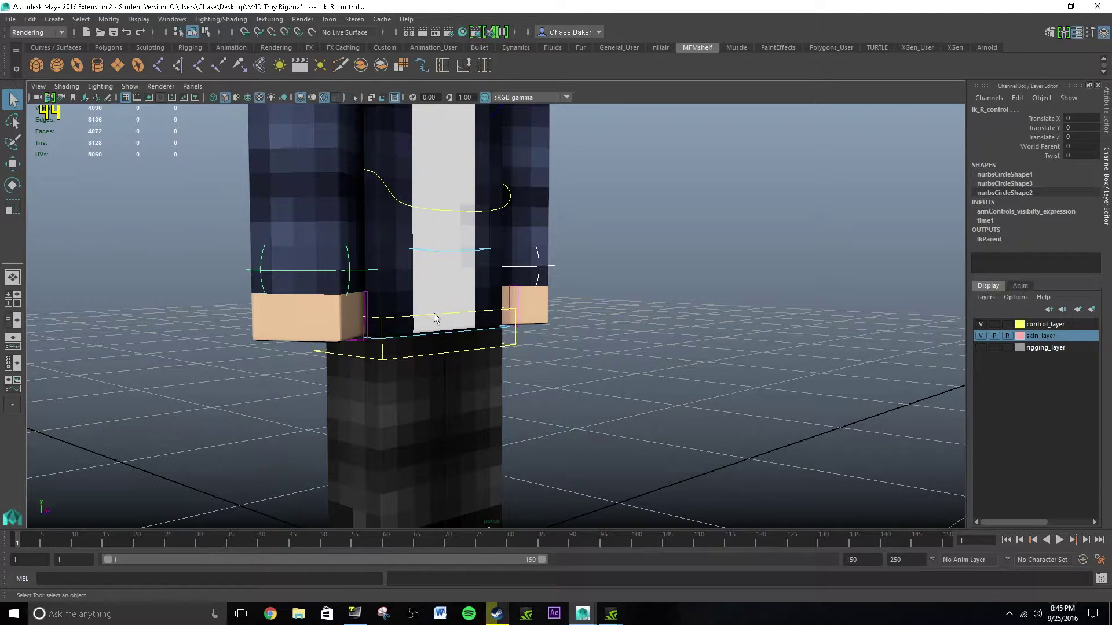
- Lower the root control at the waist to about -1.1 on Translate Y so the knees bend
left_click(436, 317)
scroll(464, 326, "down", 4)
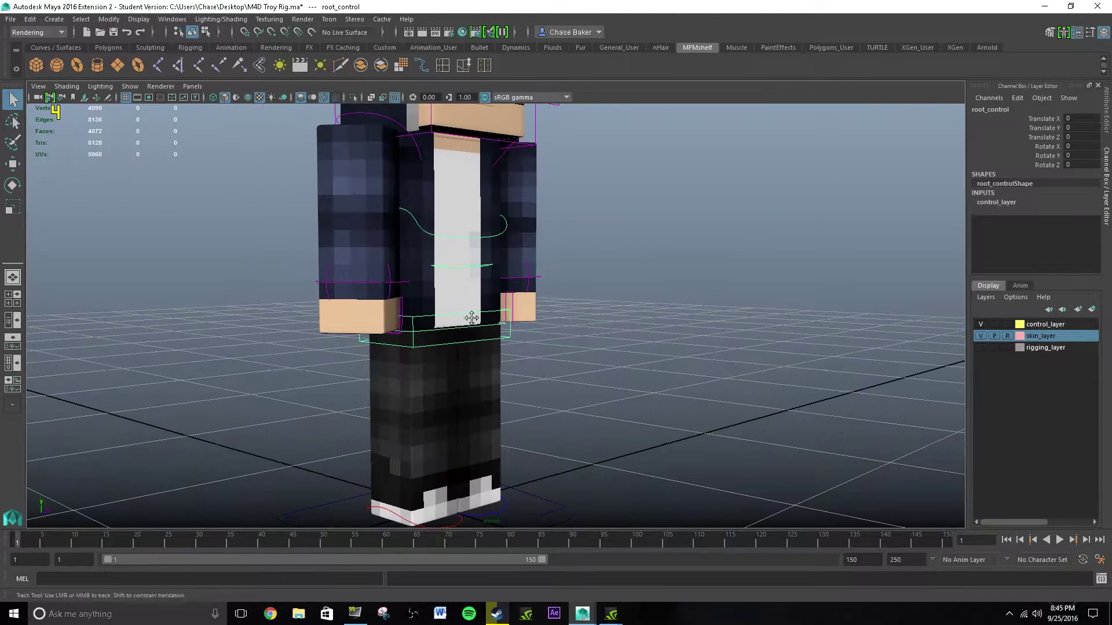
left_click_drag(472, 318, 489, 293, "alt")
key("w")
middle_click_drag(446, 271, 439, 268, "alt")
left_click_drag(438, 269, 428, 228, "alt")
middle_click_drag(429, 228, 431, 271, "alt")
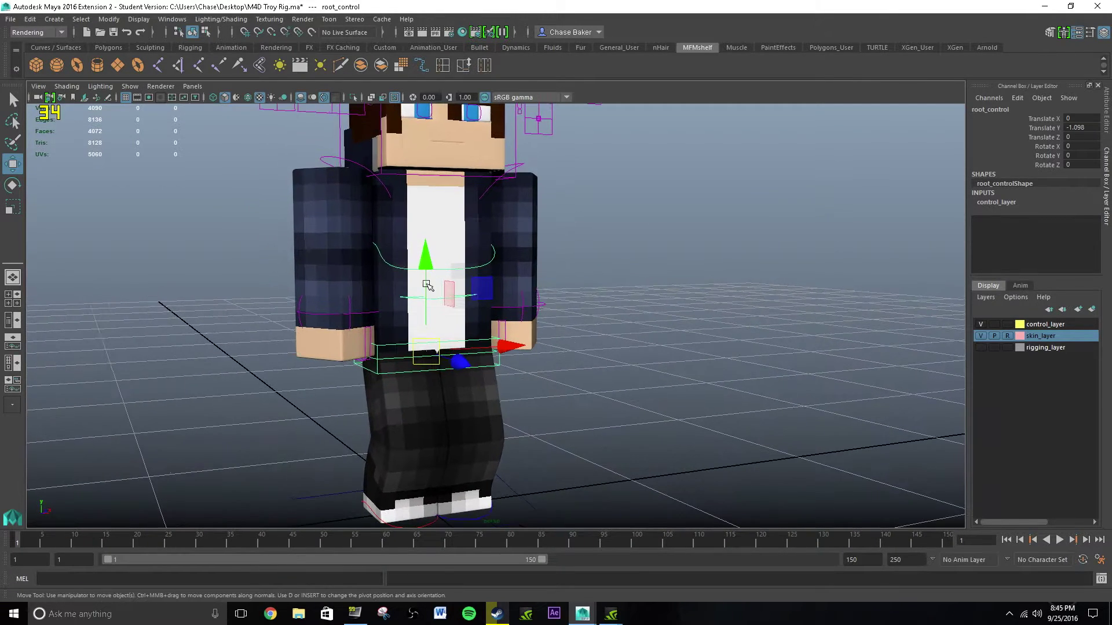
- Move the right arm IK control outward and up to about X -0.97, Y 0.51
key("q")
left_click(360, 317)
key("w")
left_click_drag(361, 316, 347, 301, "alt")
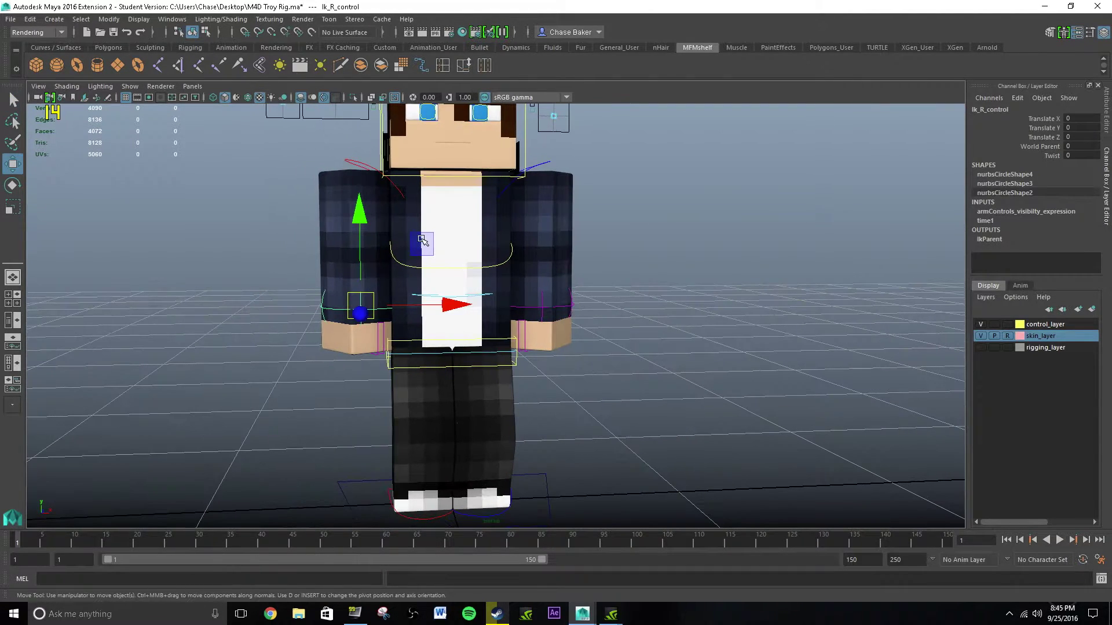
left_click_drag(420, 244, 413, 231)
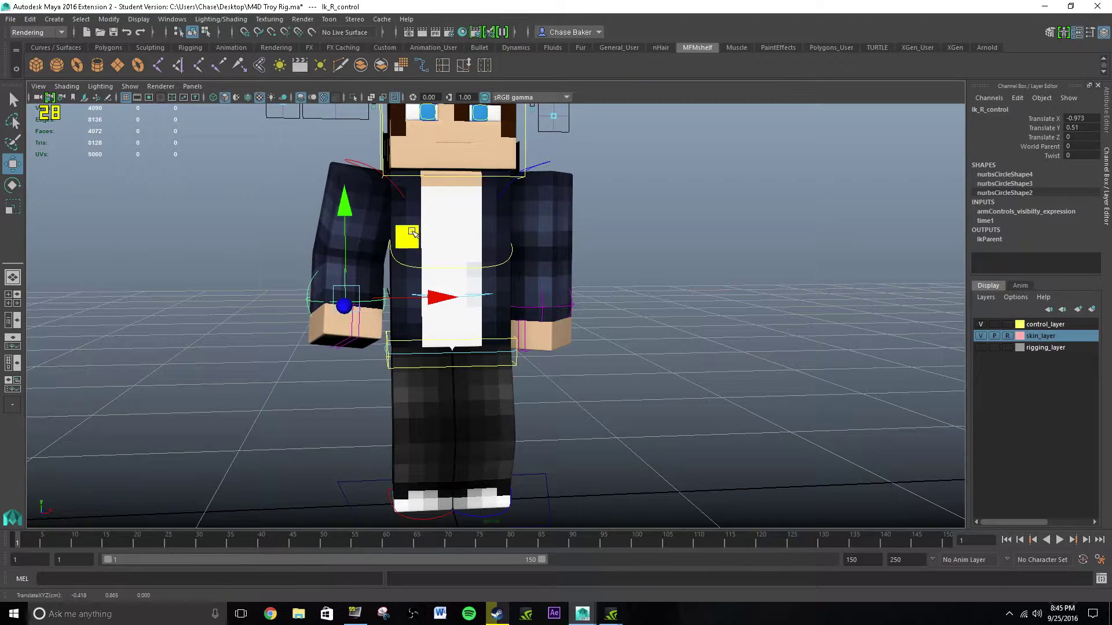
- Move the left arm IK control outward and up to about X -1.11, Y 0.63
left_click(554, 299)
left_click_drag(551, 298, 548, 300, "alt")
left_click(548, 301)
left_click_drag(493, 245, 470, 231)
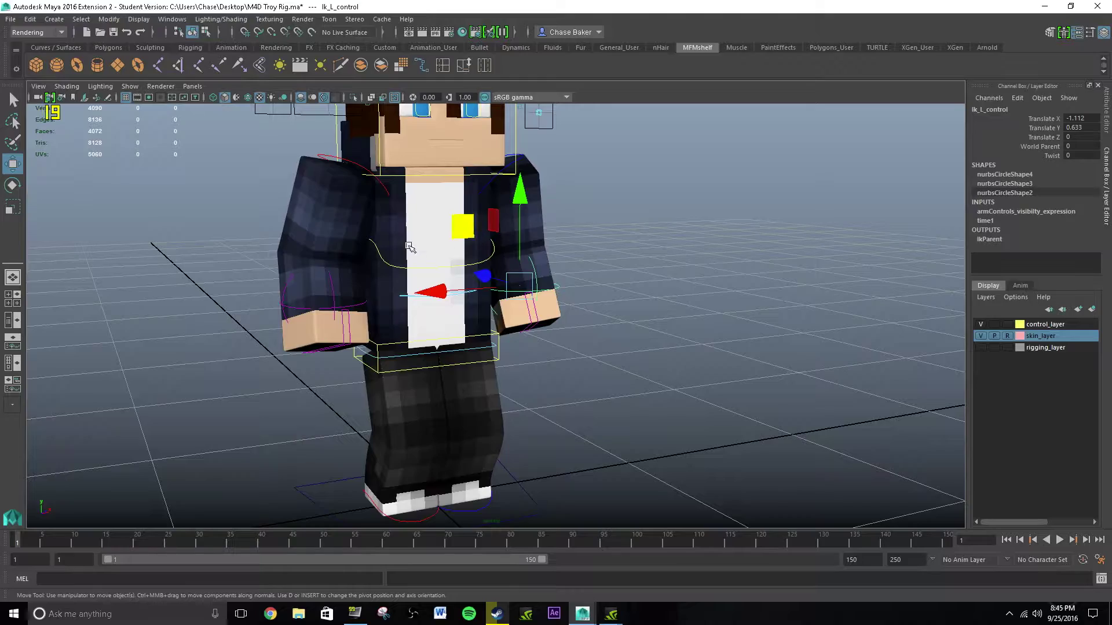
left_click_drag(408, 246, 451, 249, "alt")
- Tilt the head control forward by about 3.3 degrees on Rotate X
key("q")
left_click(436, 189)
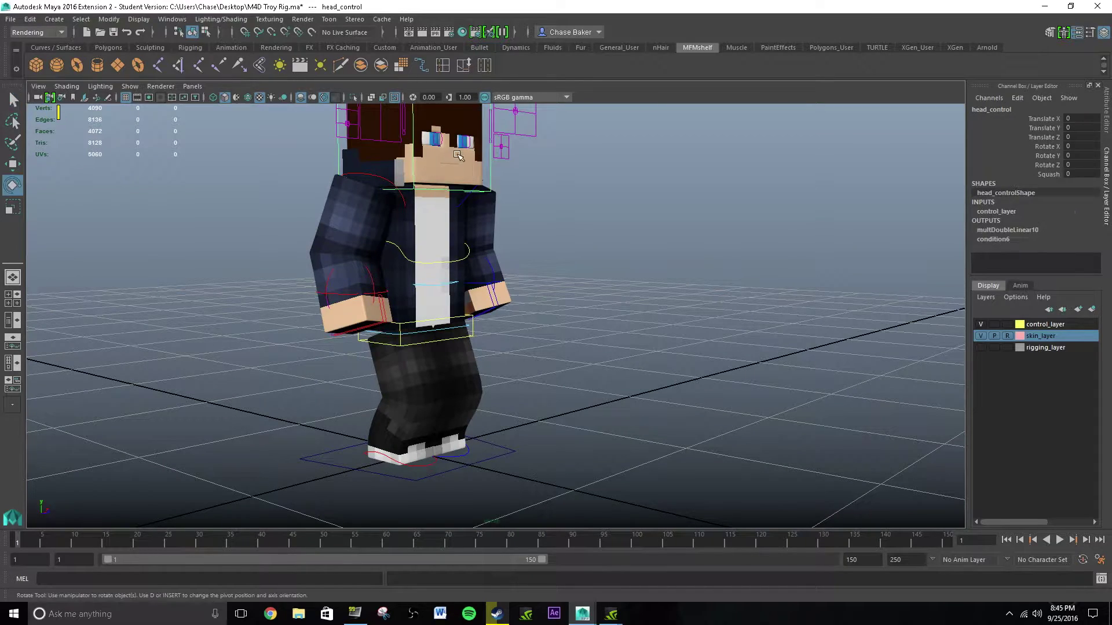
key("e")
left_click_drag(466, 173, 470, 180)
key("q")
left_click_drag(464, 227, 455, 253, "alt")
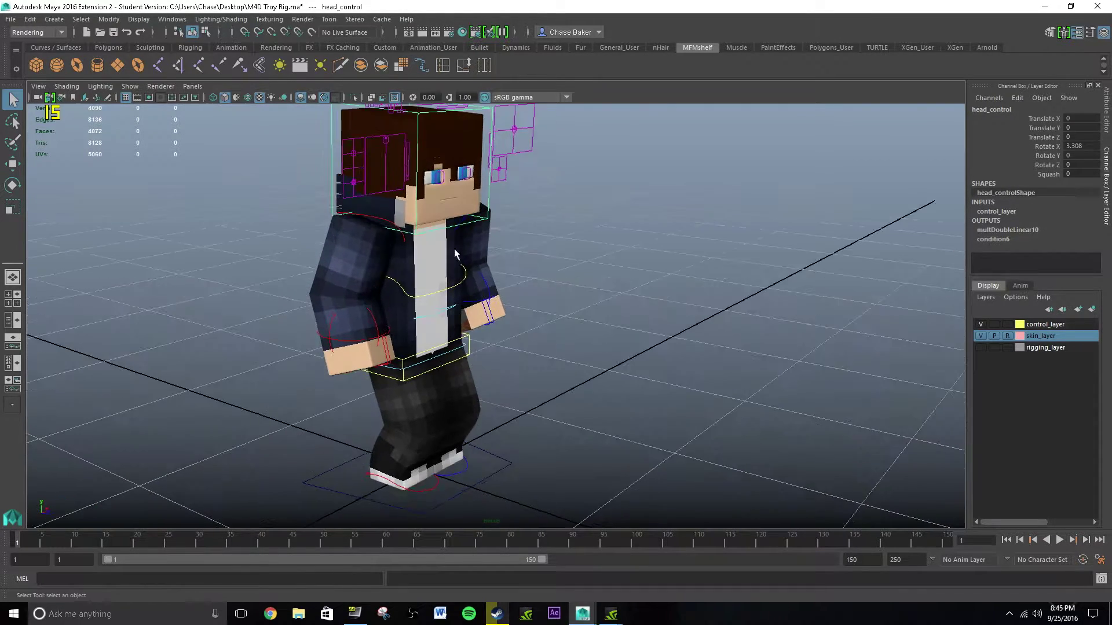
- Select the master control around the feet, try moving it along Z, and undo the move
middle_click_drag(455, 252, 468, 202, "alt")
mouse_move(468, 202)
left_mouse_down("alt")
mouse_move(479, 211)
mouse_move(453, 200)
left_mouse_up("alt")
mouse_move(434, 253)
left_mouse_down("alt")
mouse_move(488, 260)
mouse_move(442, 274)
left_mouse_up("alt")
left_click(443, 223)
key("w")
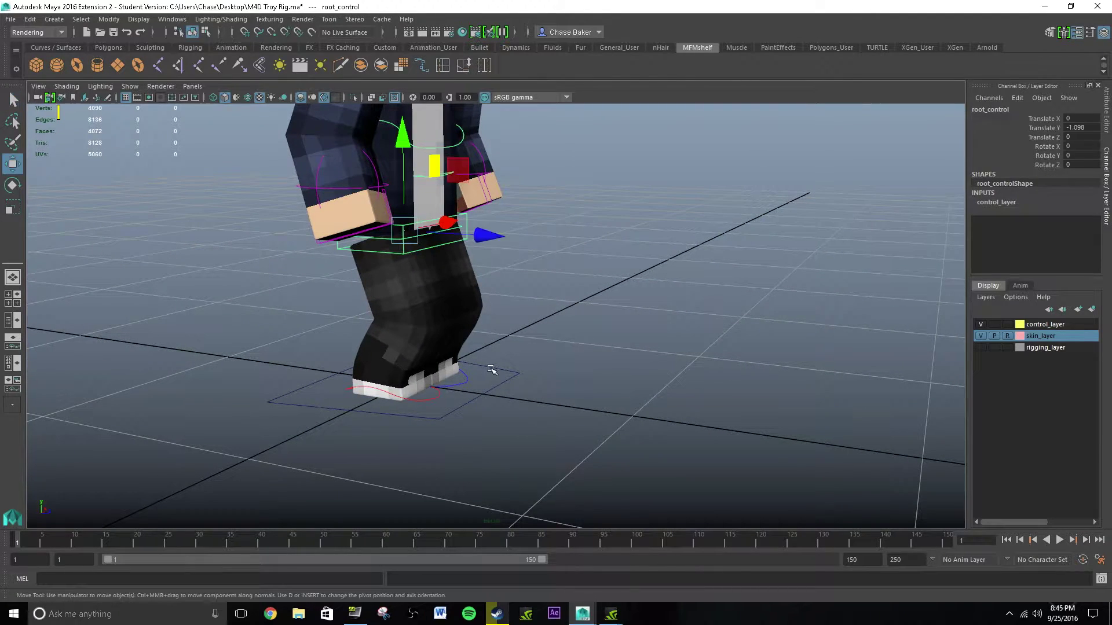
left_click(494, 370)
scroll(498, 359, "down", 5)
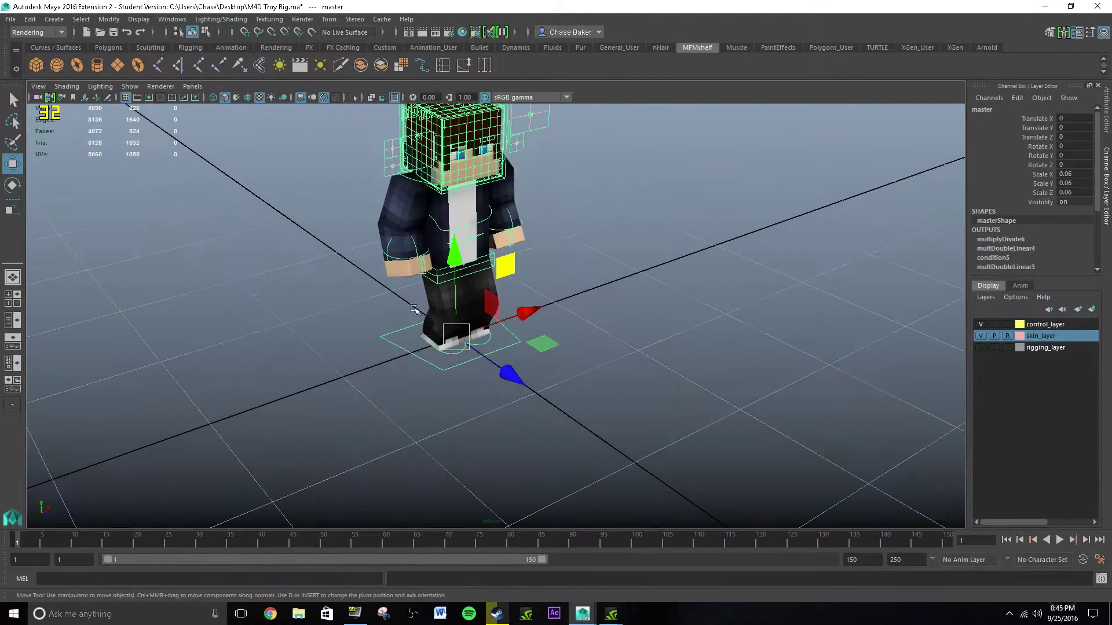
left_click_drag(519, 372, 493, 365)
key("ctrl+z")
- Test sliding the master control forward along Z from a side view, and undo the moves
left_click_drag(328, 406, 375, 405, "alt")
left_click_drag(442, 347, 478, 353)
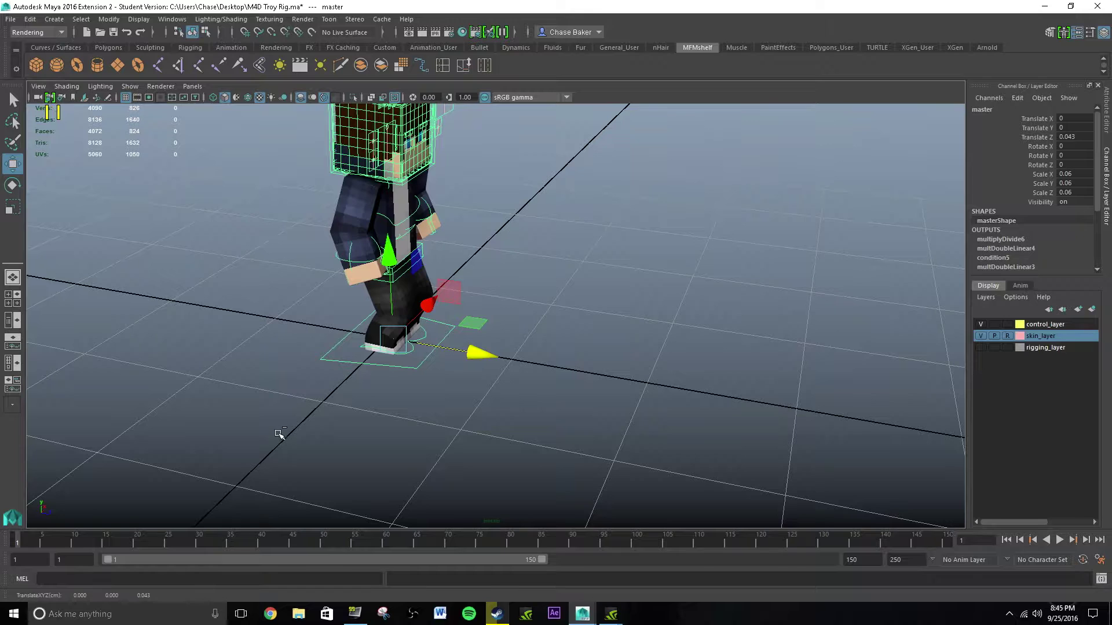
key("ctrl+z")
key("q")
left_click_drag(393, 322, 501, 365, "alt")
key("w")
key("ctrl+z")
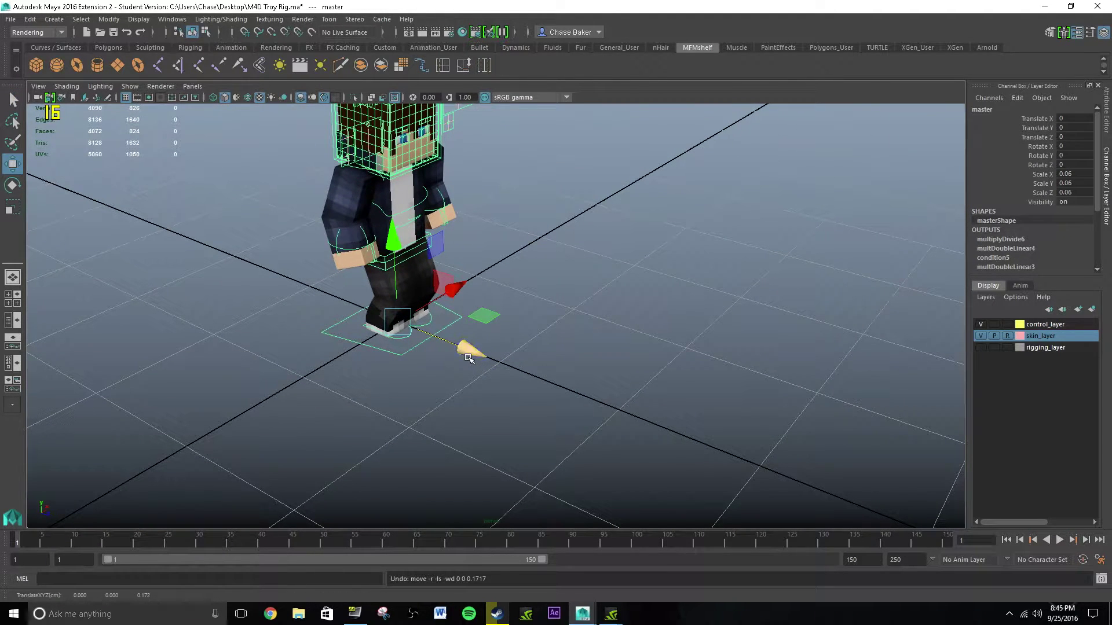
key("q")
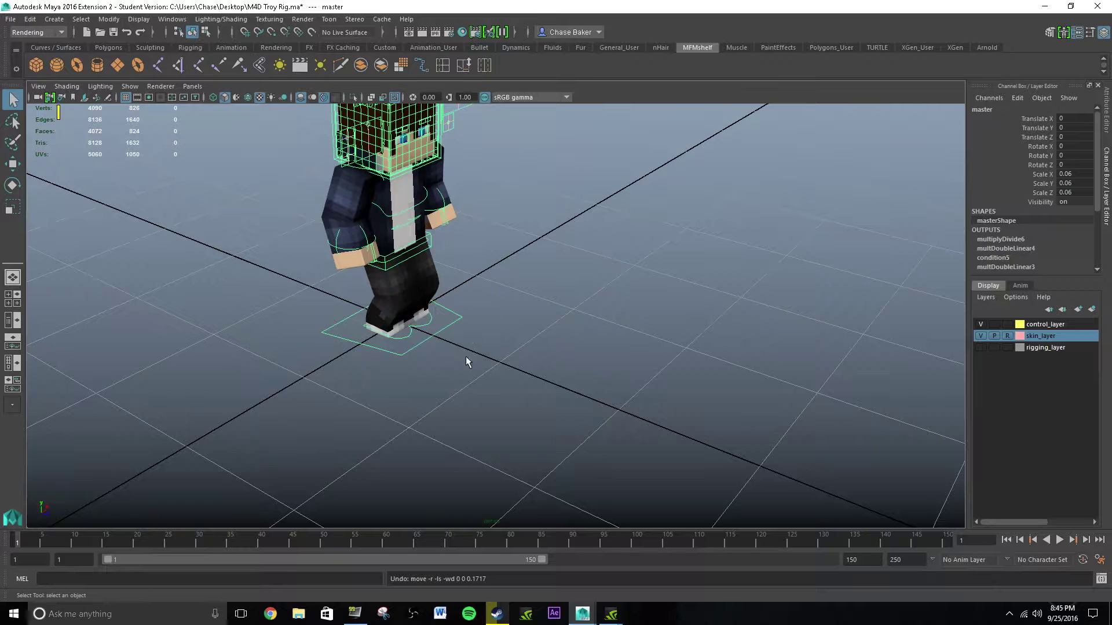
- Key the root control at frame 1 and start timeline playback
left_click(428, 237)
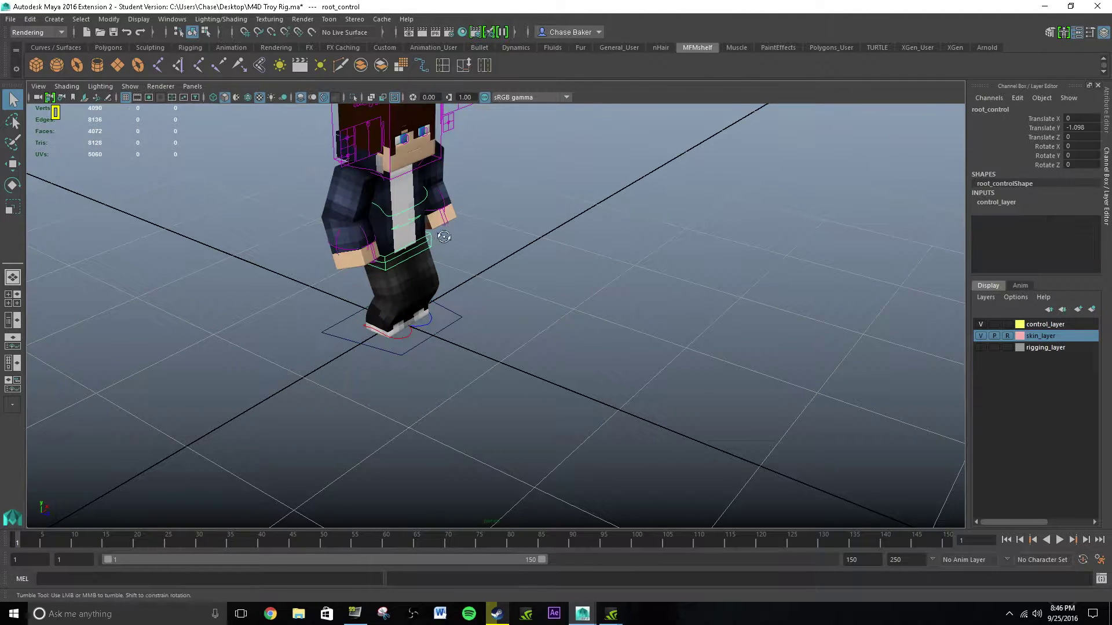
left_click_drag(429, 238, 272, 530, "alt")
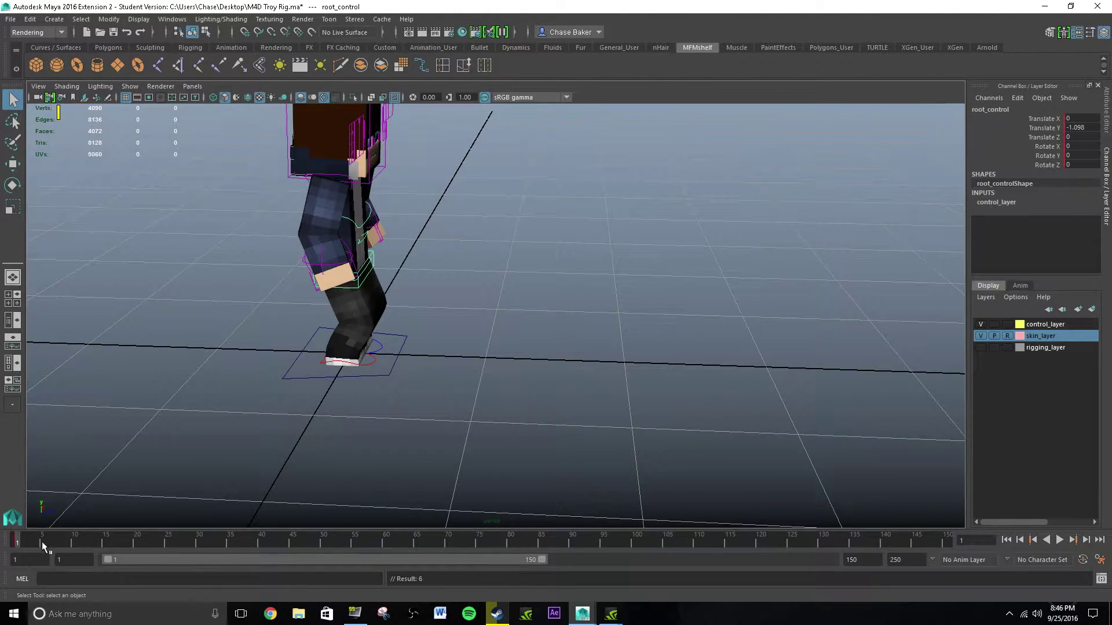
key("alt+v")
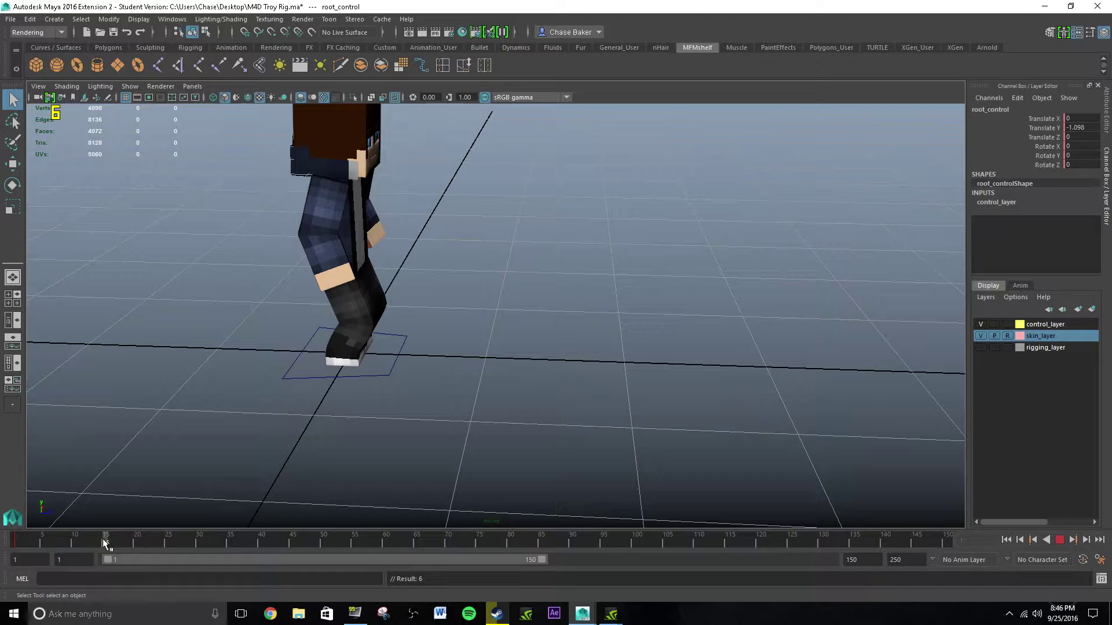
- At frame 90, move the root control forward to about 33 on Translate Z and play back the stretched motion
left_click_drag(103, 542, 186, 541)
left_click(359, 272)
key("w")
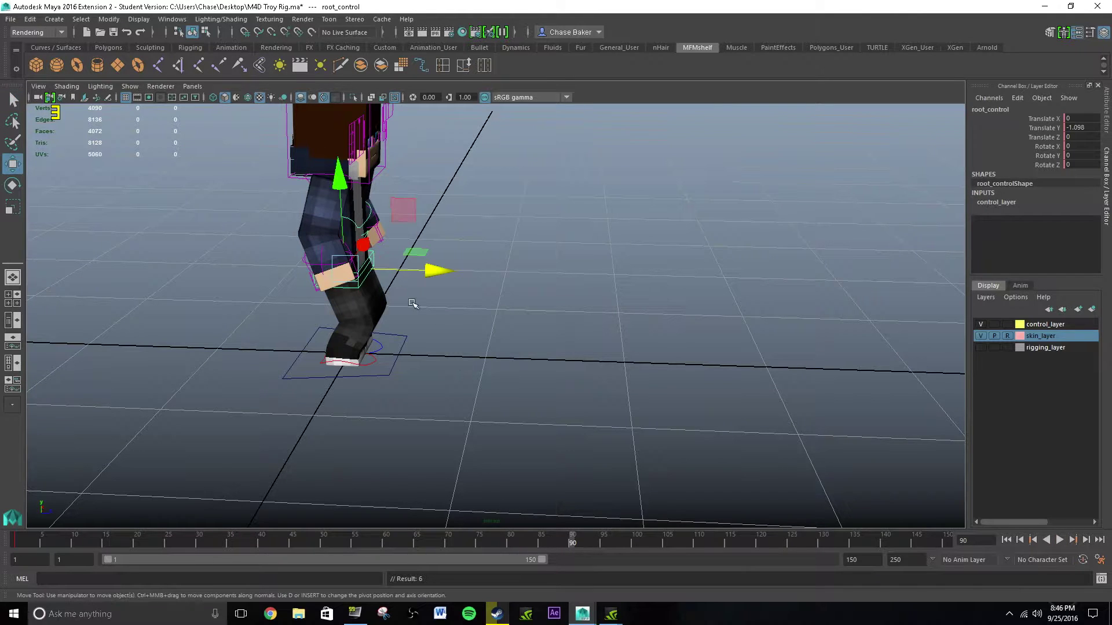
left_click_drag(434, 269, 778, 279)
key("q")
key("alt+v")
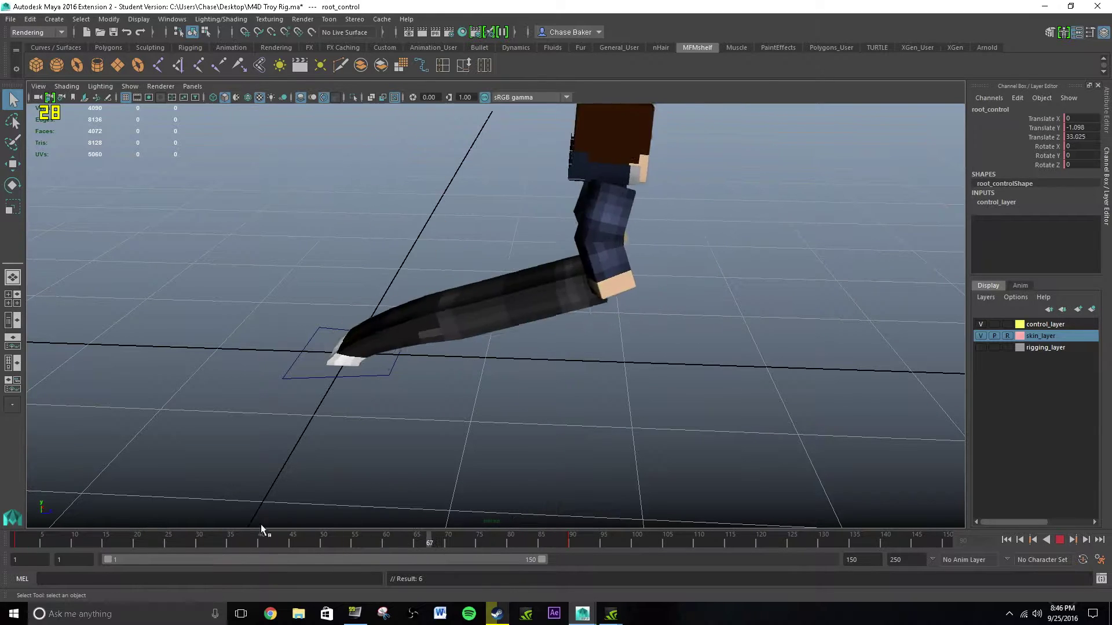
key("Escape")
- Move the left foot control forward to about 4.08 on Translate Z and key it at frame 1
mouse_move(394, 322)
left_mouse_down("alt")
mouse_move(644, 315)
mouse_move(464, 315)
mouse_move(426, 336)
mouse_move(591, 350)
mouse_move(459, 320)
mouse_move(327, 337)
mouse_move(427, 365)
mouse_move(602, 329)
mouse_move(603, 312)
mouse_move(582, 315)
left_mouse_up("alt")
left_click(430, 355)
key("w")
left_click_drag(305, 357, 292, 348, "alt")
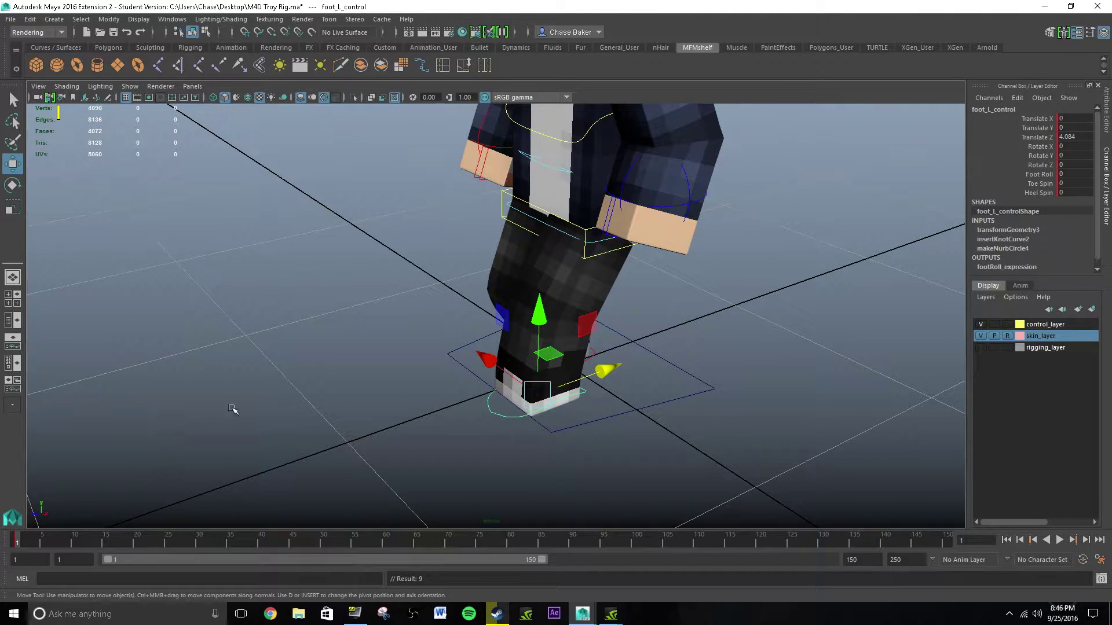
- Move the right foot control backward to about -4.02 on Translate Z and key it at frame 1
left_click_drag(233, 409, 429, 335, "alt")
left_click(372, 434)
left_click_drag(372, 433, 370, 440, "alt")
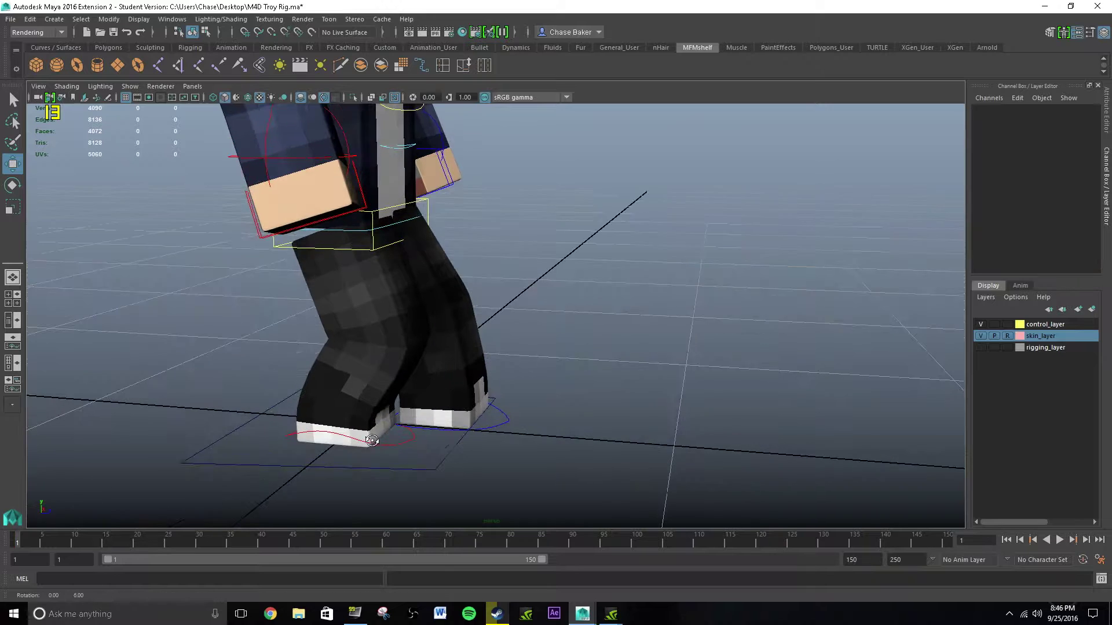
left_click(380, 445)
left_click_drag(437, 442, 364, 437)
key("s")
- Reframe the stepping legs and play the timeline from frame 1
left_click_drag(237, 430, 213, 430, "alt")
middle_click_drag(243, 432, 187, 420, "alt")
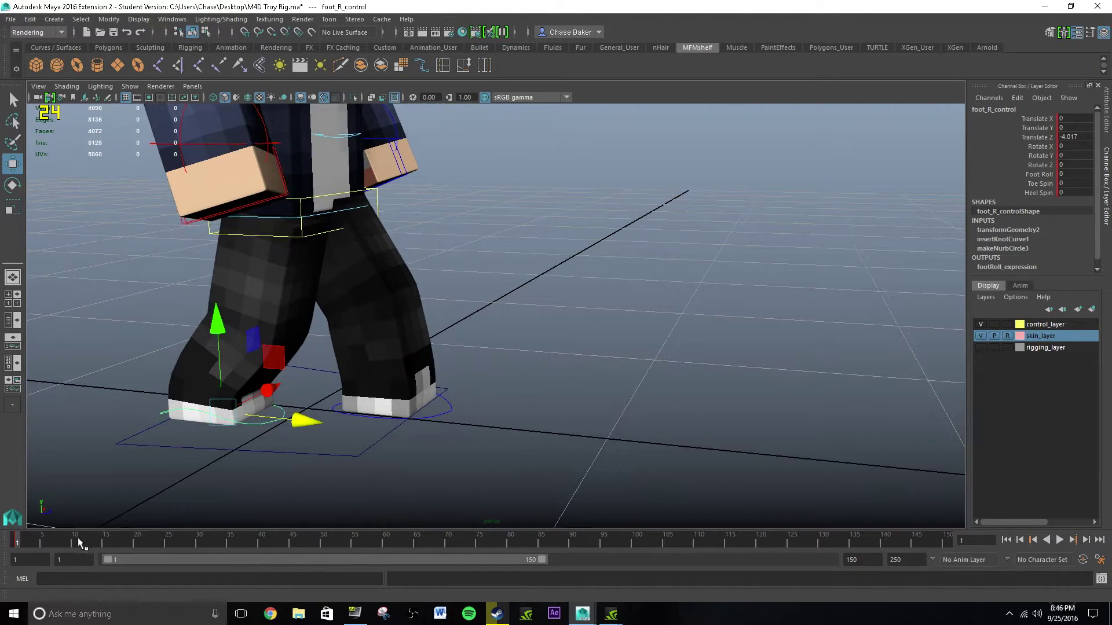
key("alt+v")
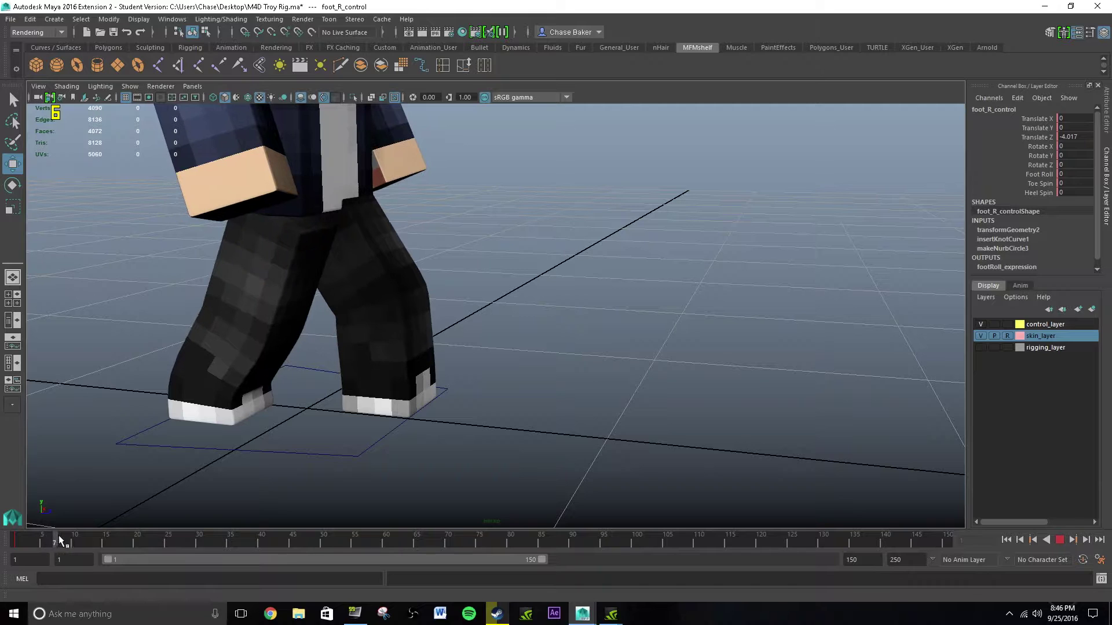
- Set the control layer to stay displayed during playback and return the timeline to frame 1
key("alt+v")
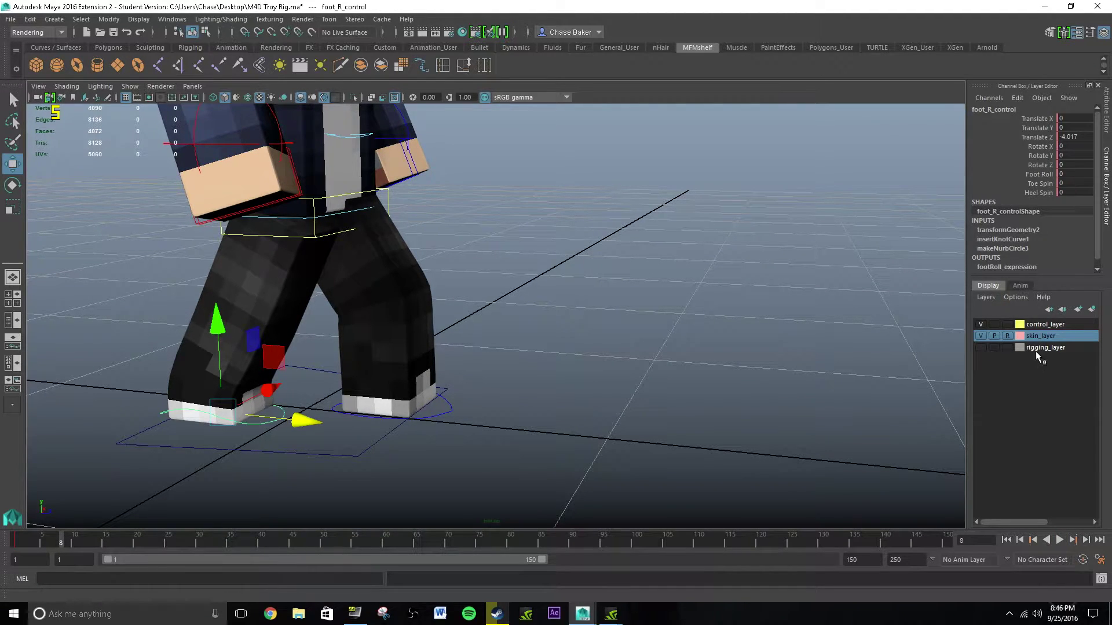
left_click(995, 325)
left_click_drag(53, 536, 16, 528)
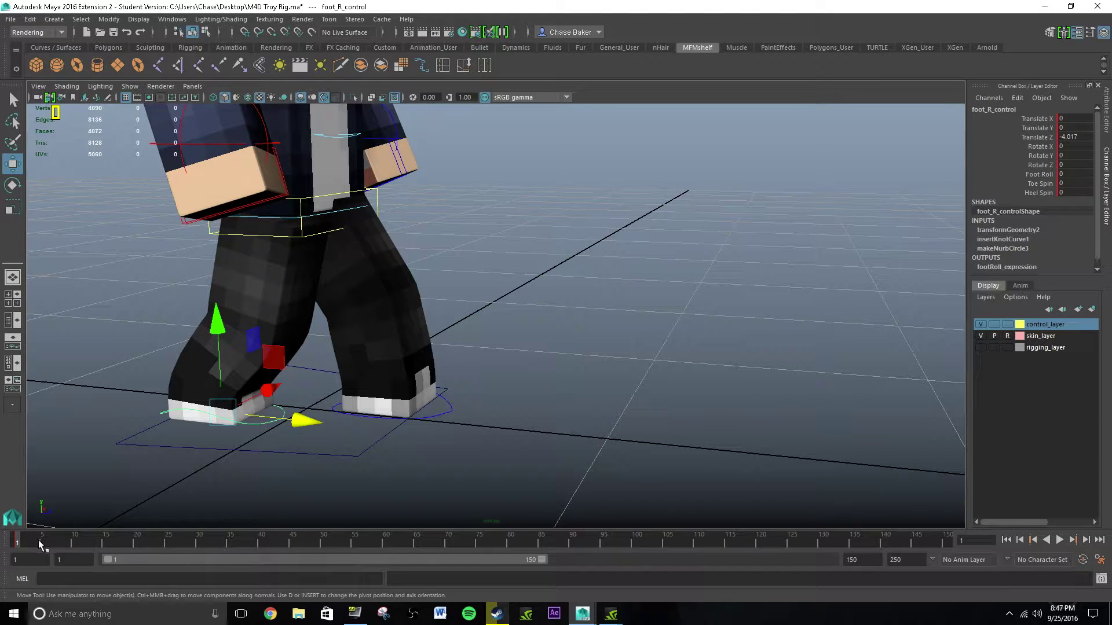
key("alt+v")
key("Escape")
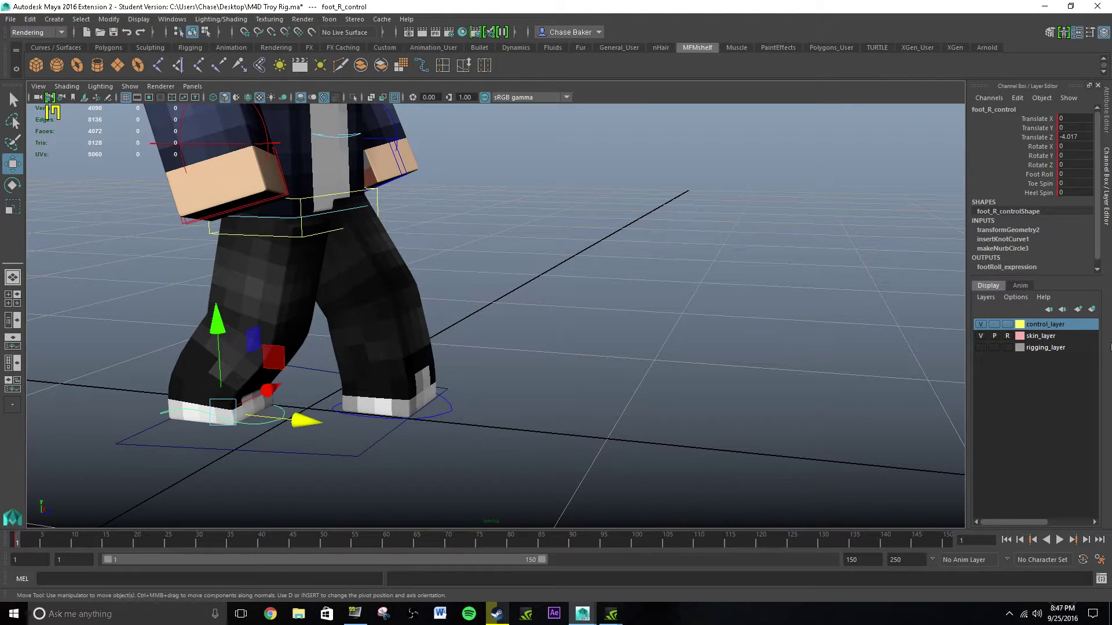
left_click(996, 326)
left_click_drag(571, 306, 442, 303, "alt")
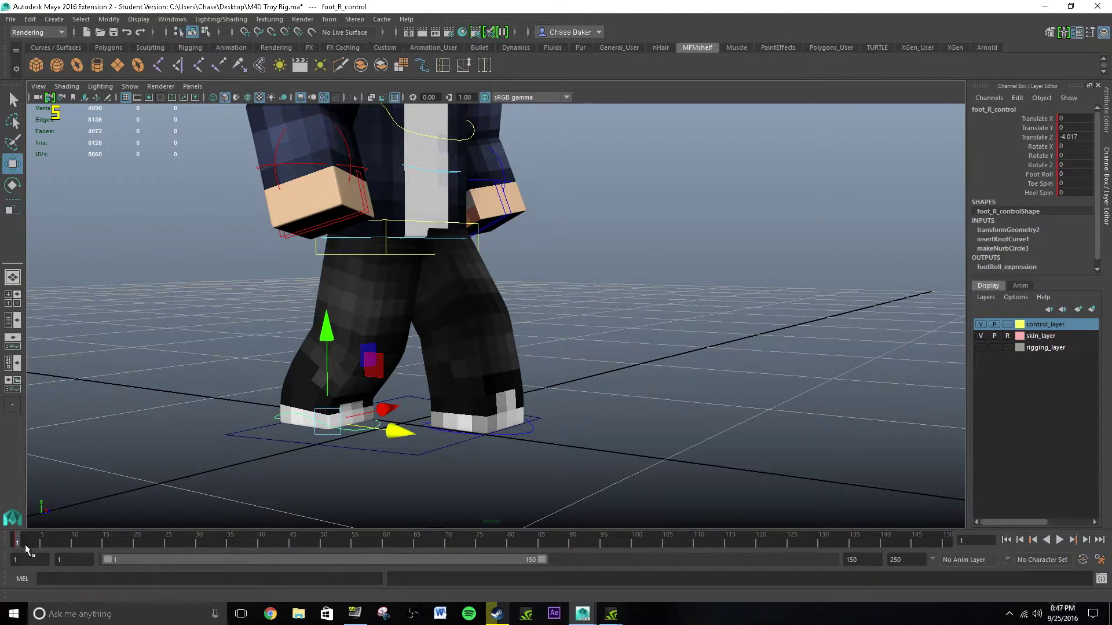
- At frame 25, move the right foot control forward to about 11.2 on Translate Z, key it and play back the step
left_click_drag(35, 542, 169, 544)
left_click_drag(278, 401, 339, 417, "alt")
left_click_drag(477, 438, 577, 427)
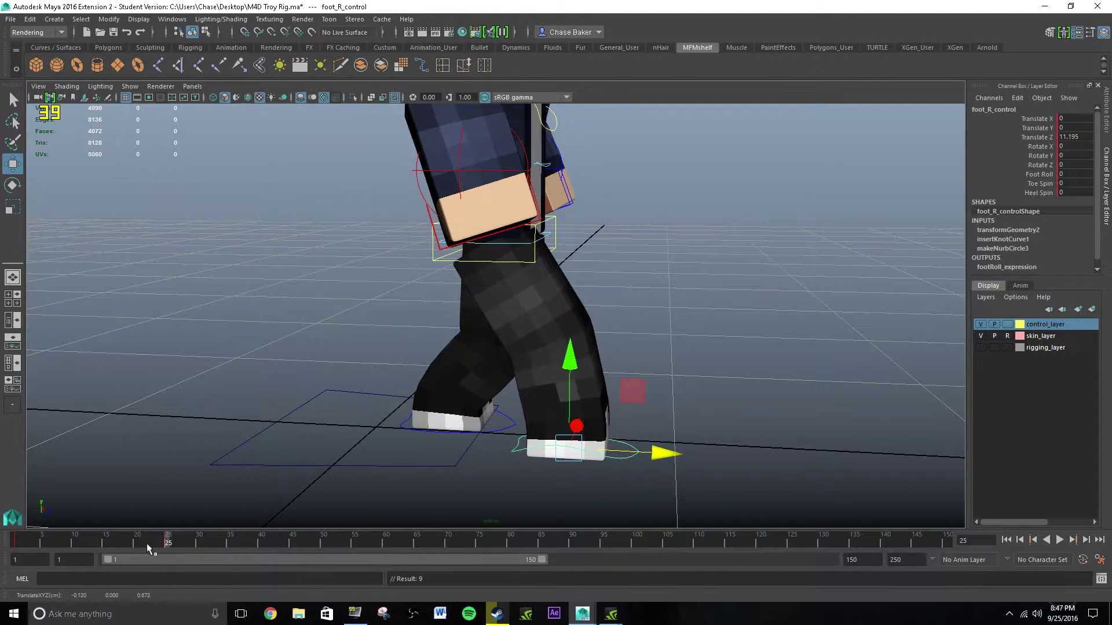
key("alt+v")
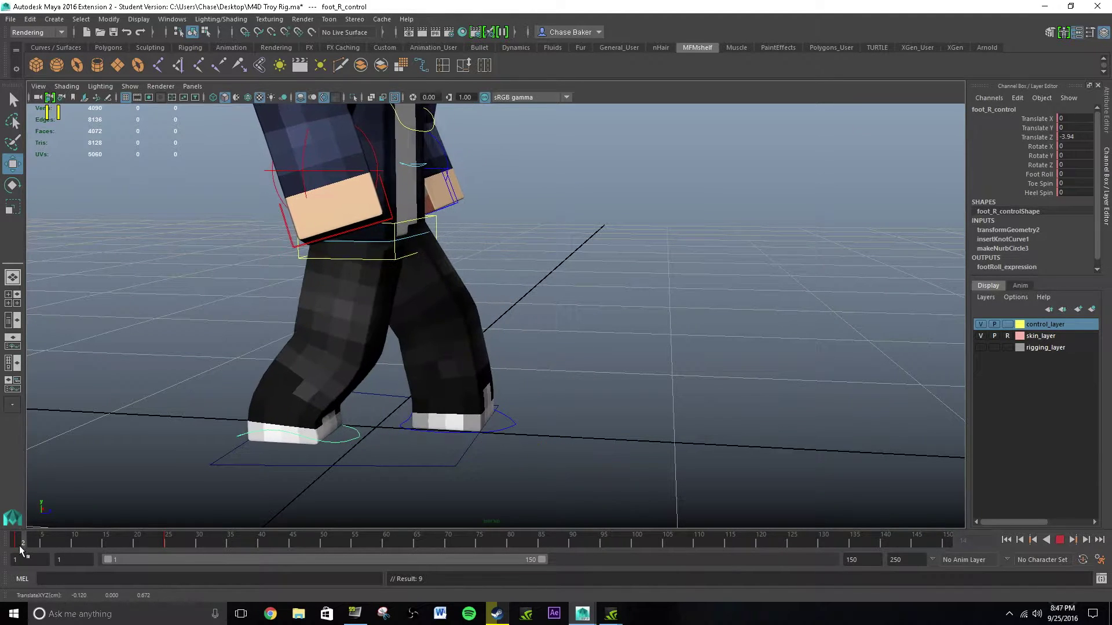
- At frame 14, raise the right foot control to about 1.53 on Translate Y, rotate it about 23.16 on Rotate X and key it
left_click_drag(19, 546, 96, 552)
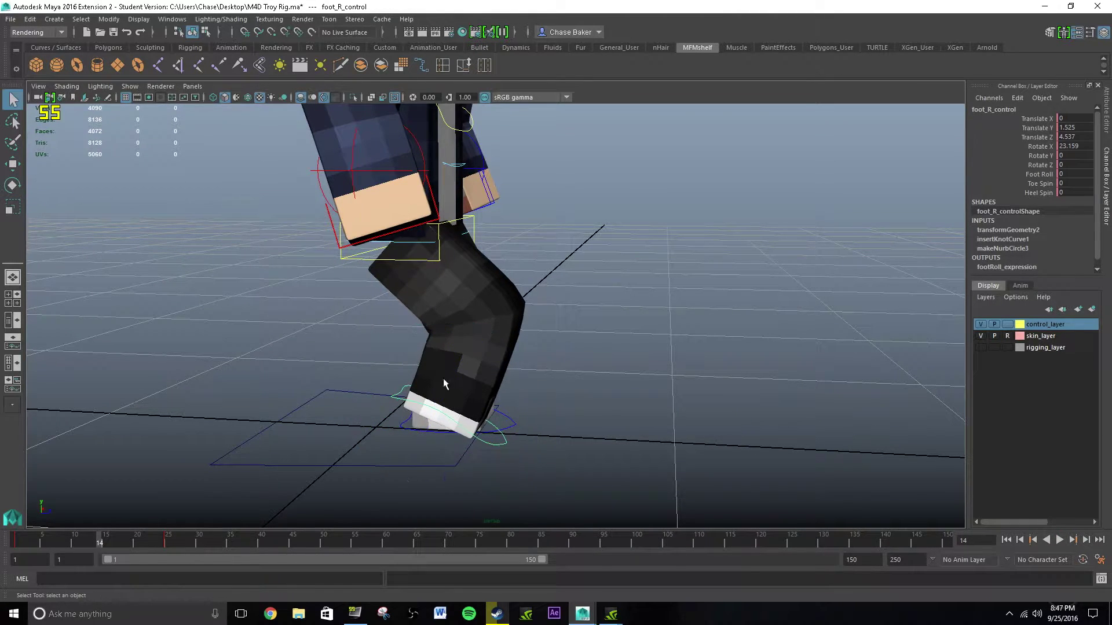
left_click_drag(102, 543, 76, 542)
left_click_drag(466, 281, 392, 290, "alt")
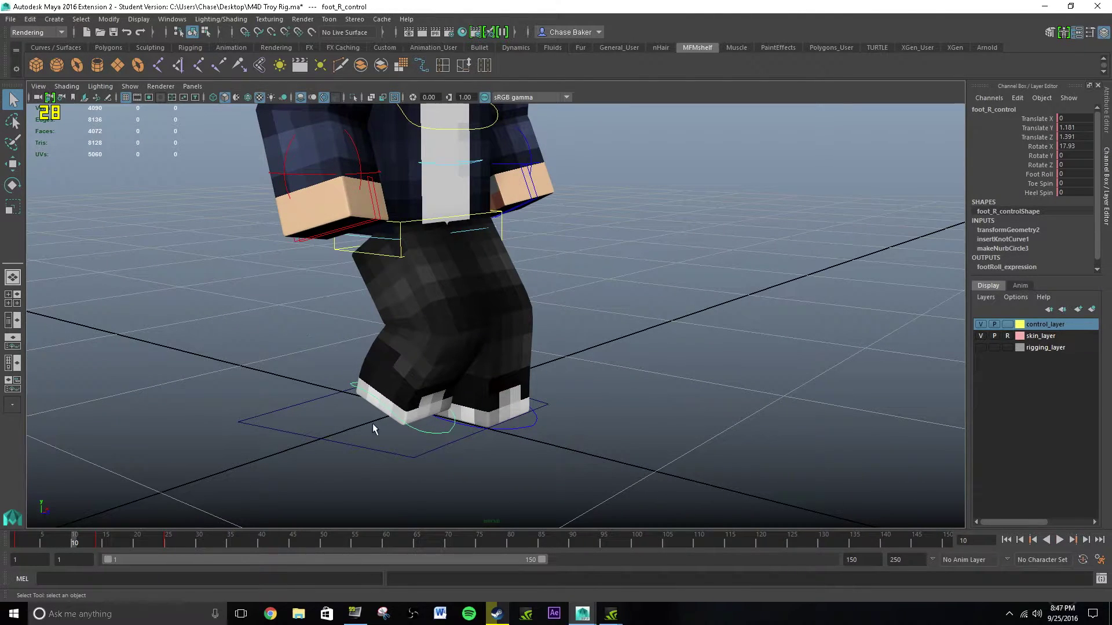
left_click_drag(357, 447, 377, 447, "alt")
- Try to move the master control forward to about 0.12 on Translate Z at frame 30 and play back the motion
left_click_drag(65, 542, 200, 543)
key("w")
left_click_drag(343, 467, 377, 473, "alt")
left_click_drag(463, 427, 495, 431)
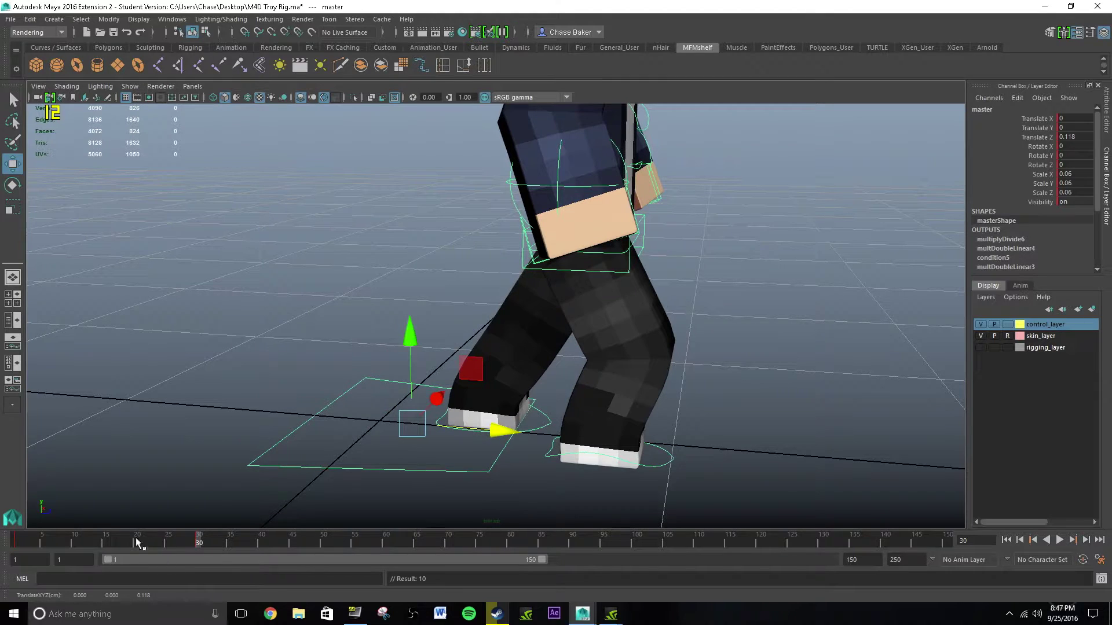
left_click_drag(132, 541, 8, 551)
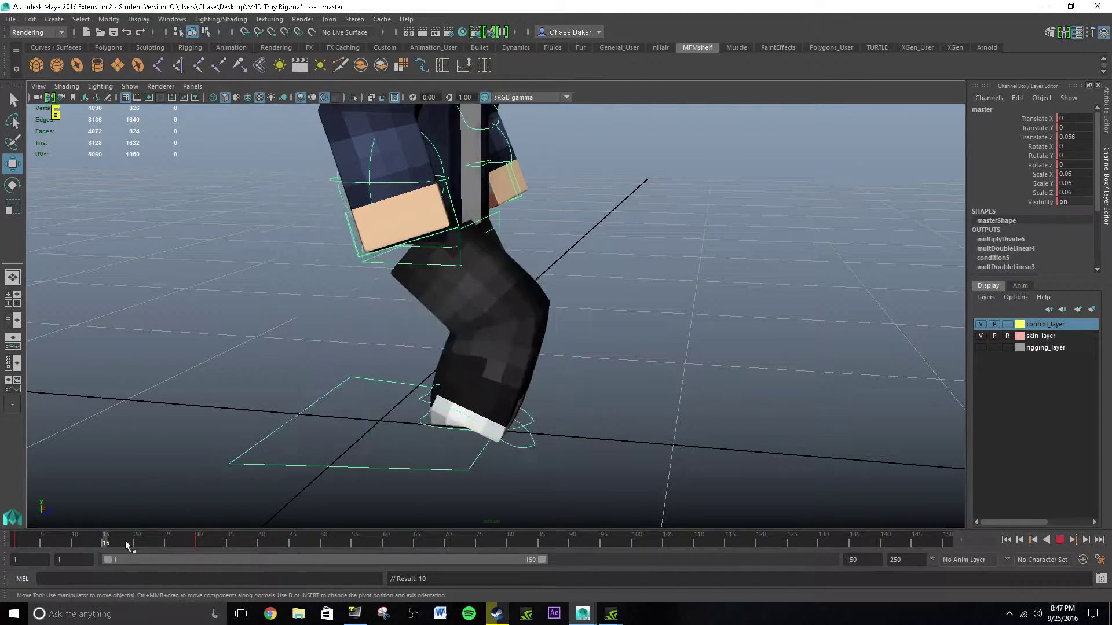
key("Escape")
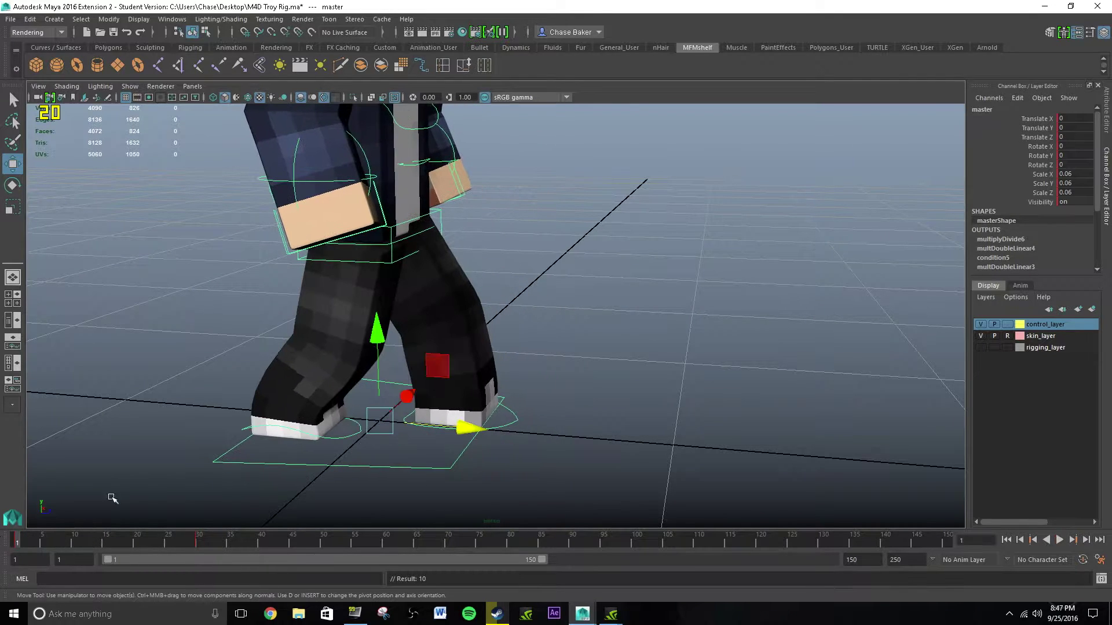
- Undo the master control's move and keys, and play the timeline
key("ctrl+z")
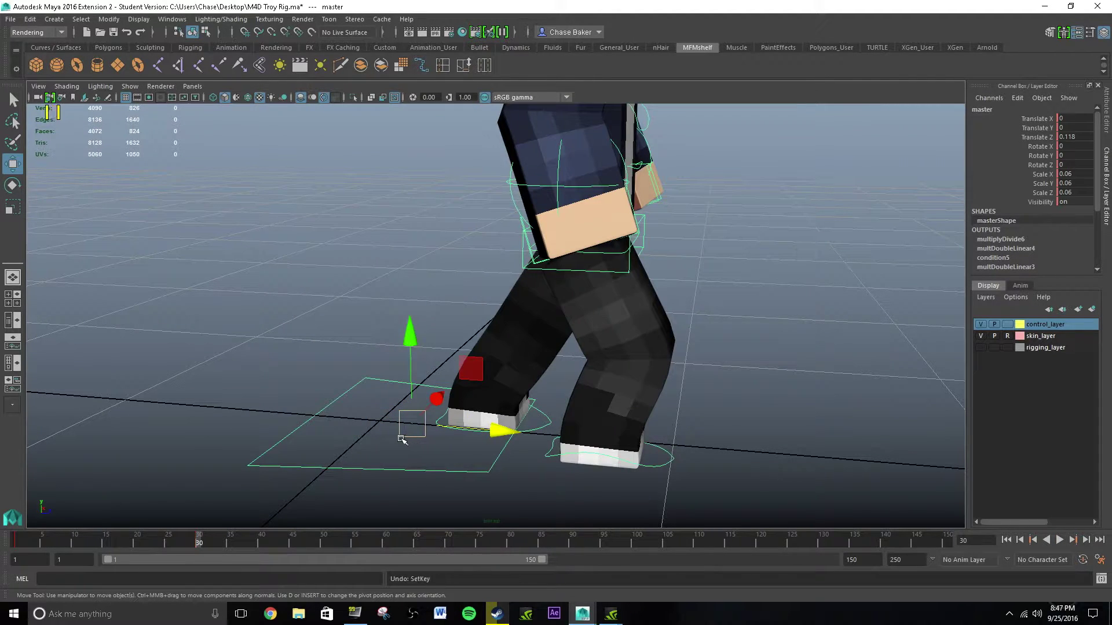
key("ctrl+z")
key("ctrl+z")
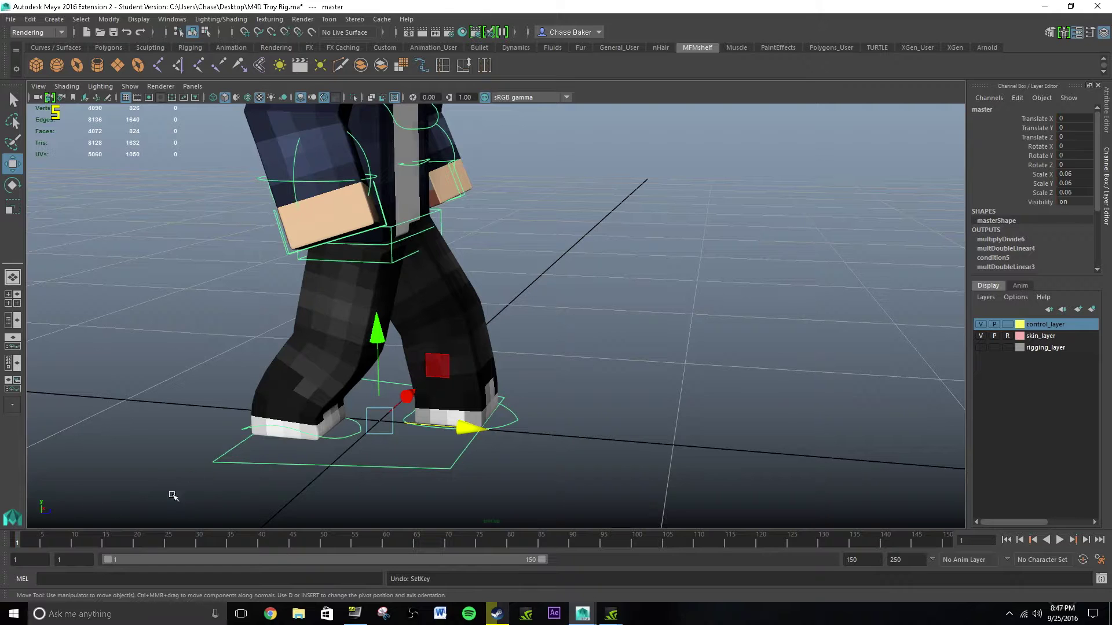
key("alt+v")
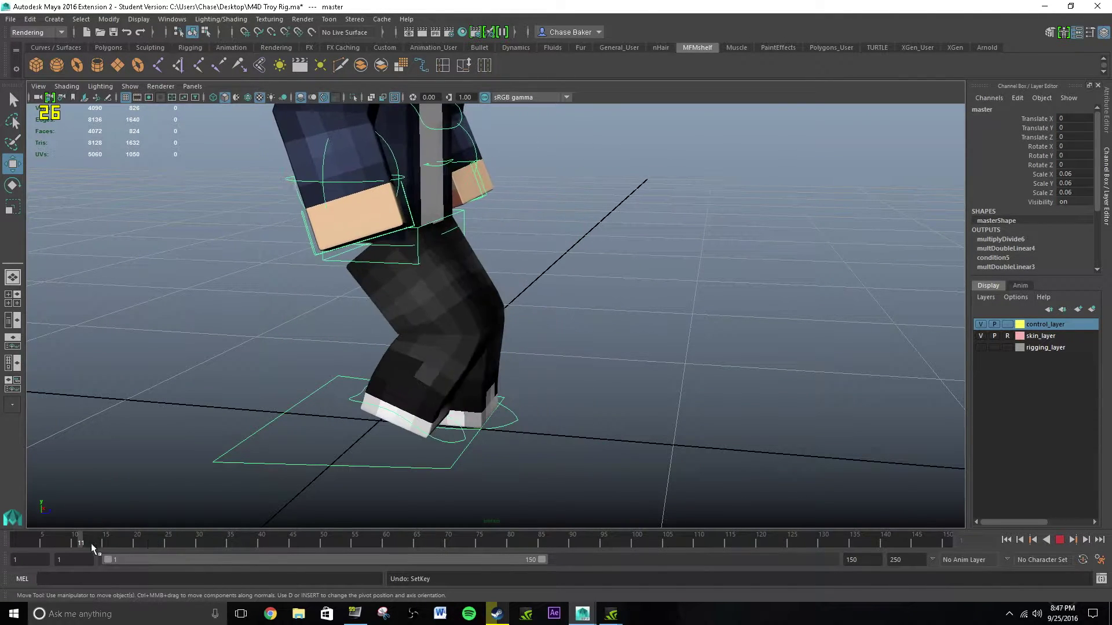
- Select the left foot control and key its planted position at frame 25
left_click(161, 547)
key("q")
left_click_drag(455, 388, 284, 382, "alt")
middle_click_drag(417, 371, 475, 367, "alt")
left_click_drag(476, 368, 409, 398, "alt")
left_click(447, 444)
left_click_drag(446, 444, 332, 500, "alt")
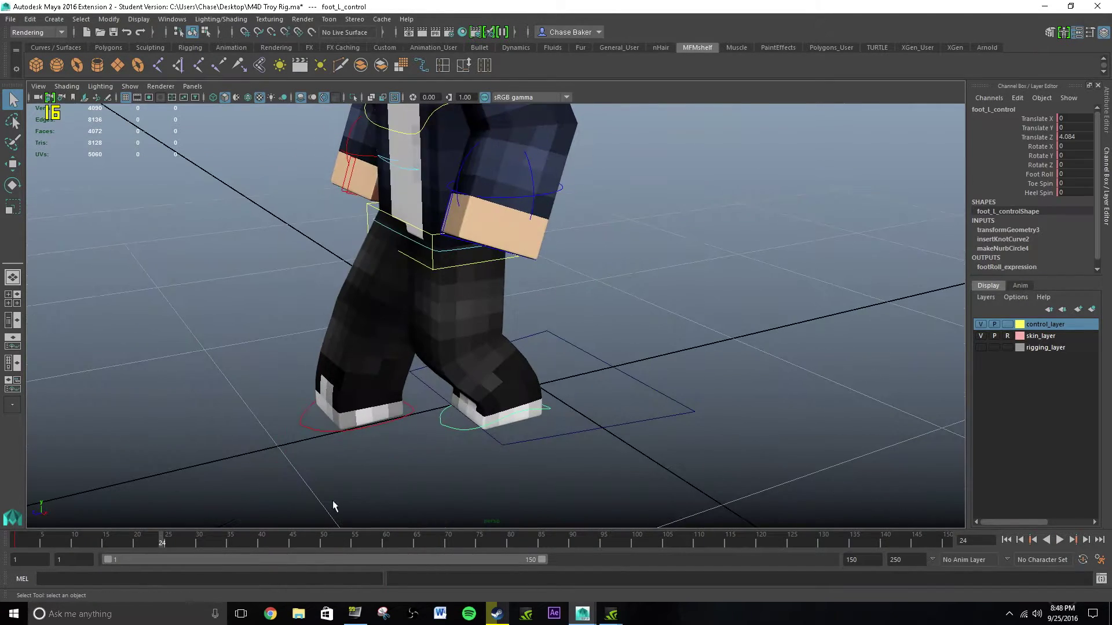
left_click_drag(159, 544, 243, 539)
key("s")
- At frame 40, move the left foot control forward to about 20.43 on Translate Z and key it
left_click(260, 540)
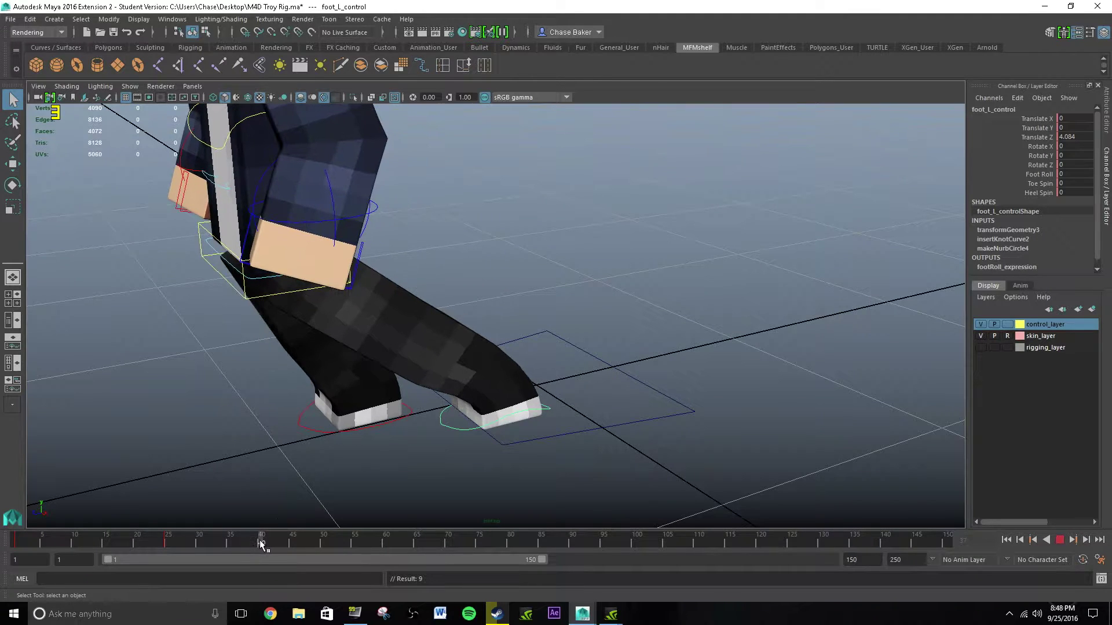
left_click_drag(500, 436, 456, 422, "alt")
key("w")
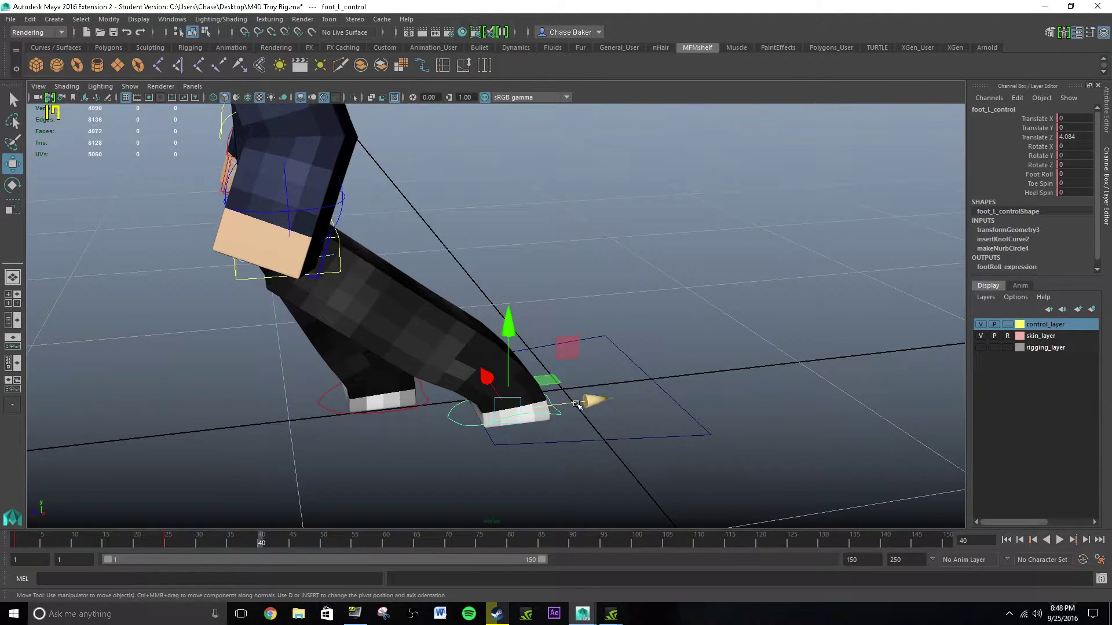
left_click_drag(576, 404, 416, 273)
key("s")
key("q")
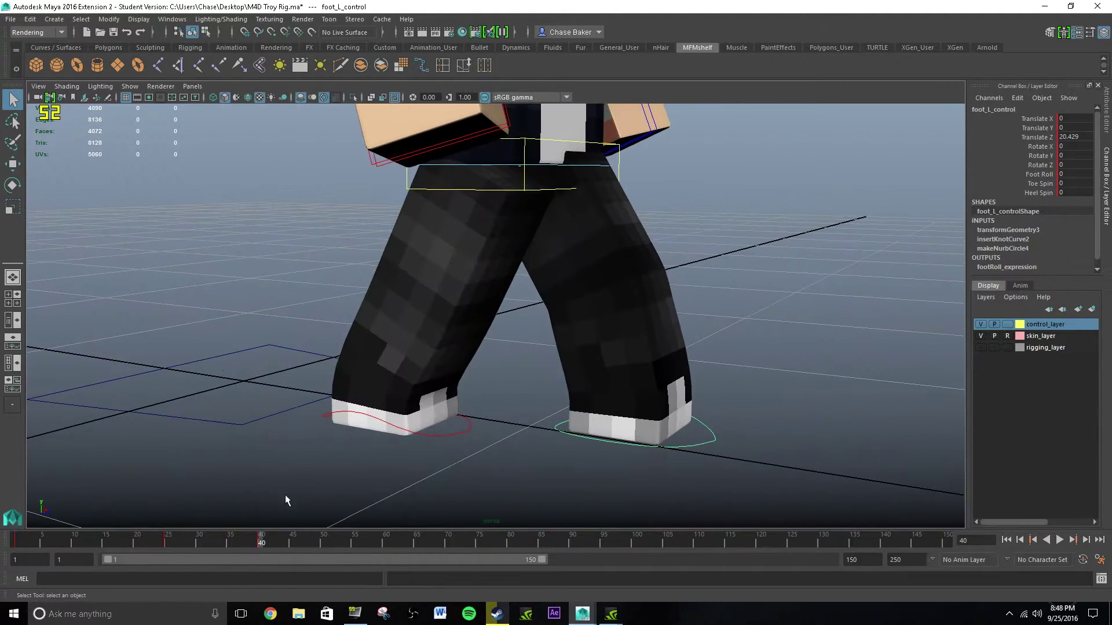
- At frame 33, raise the left foot control to about 2.09 on Translate Y, rotate it about 31.06 on Rotate X and key it
left_click_drag(262, 538, 217, 543)
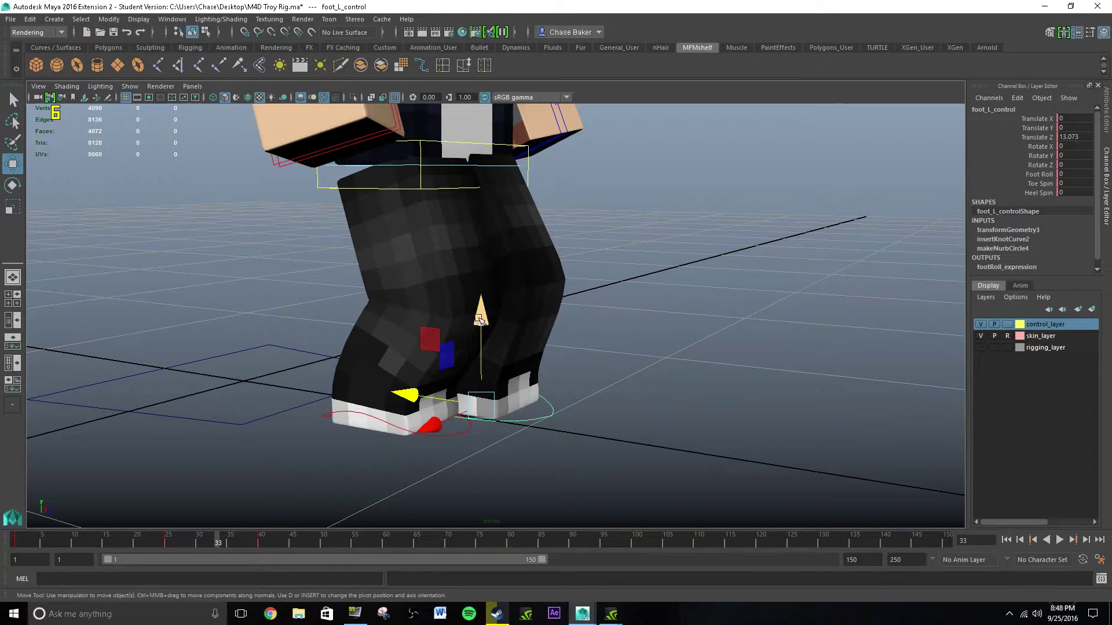
left_click_drag(480, 320, 539, 342)
key("e")
key("s")
key("q")
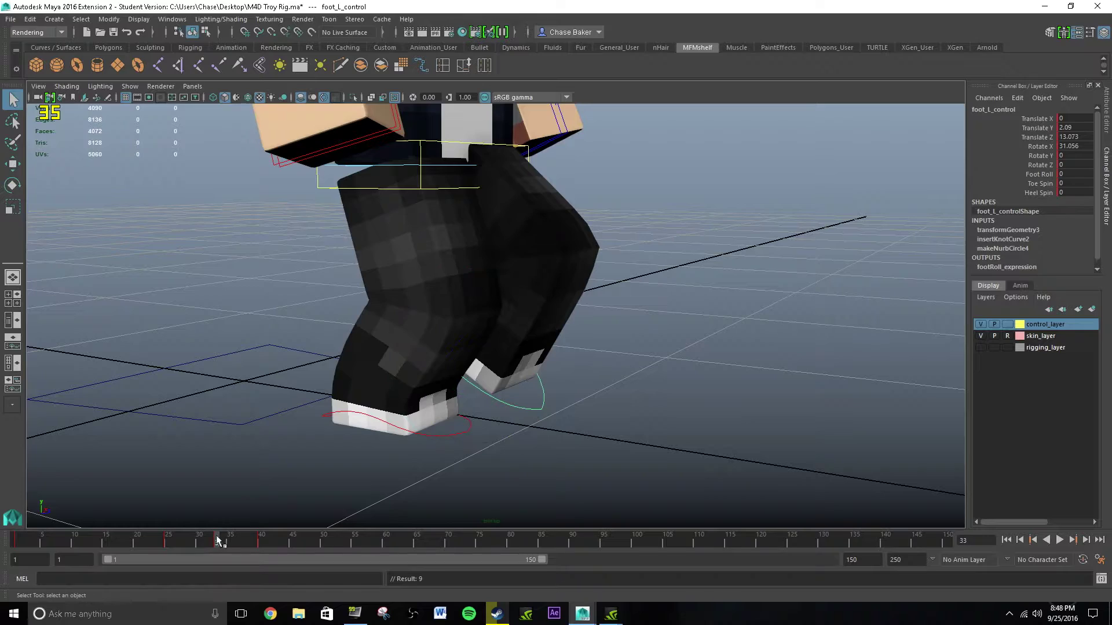
- Scrub through the first two steps to examine how the whole character walks
left_click_drag(218, 540, 61, 541)
left_click_drag(181, 422, 368, 251, "alt")
middle_click_drag(368, 251, 377, 289, "alt")
left_click_drag(378, 288, 387, 284, "alt")
left_click_drag(209, 541, 267, 542)
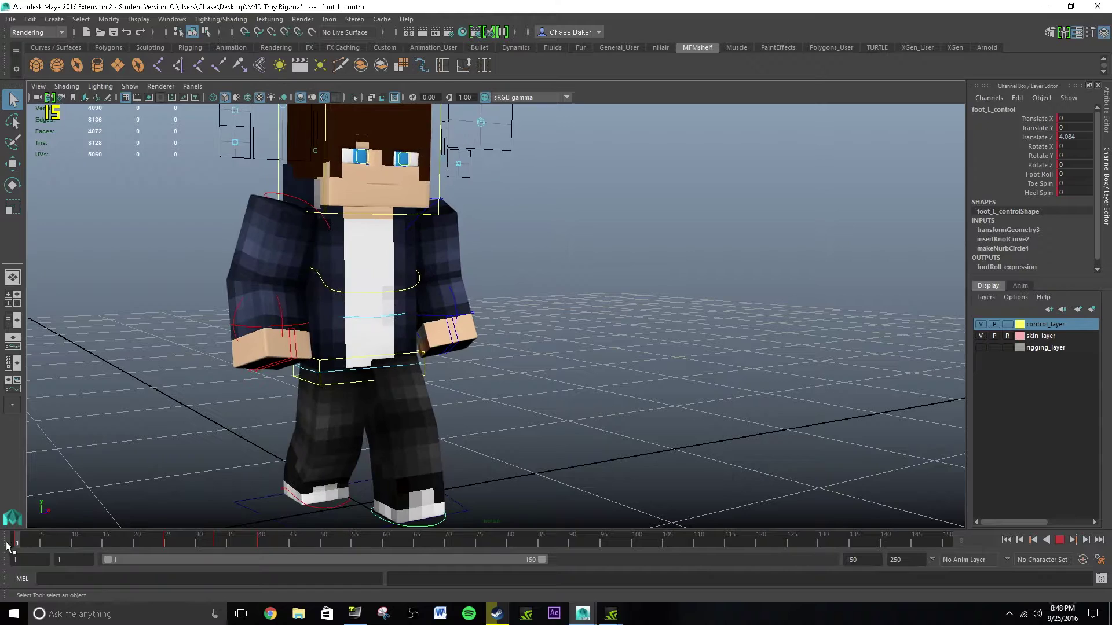
middle_click_drag(360, 370, 341, 322, "alt")
scroll(341, 322, "down", 3)
left_click_drag(223, 542, 15, 531)
- Try to shift the left foot control sideways to about -0.47 on Translate X at frame 1
left_click_drag(351, 358, 283, 382, "alt")
scroll(420, 387, "up", 3)
middle_click_drag(419, 387, 471, 340, "alt")
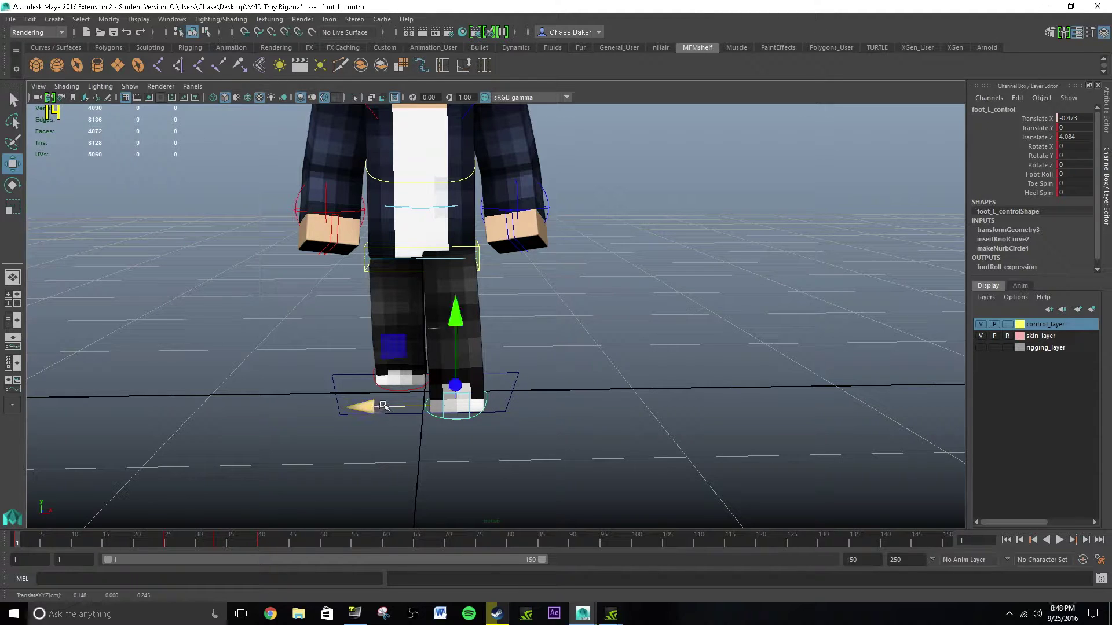
middle_click_drag(407, 366, 431, 330, "alt")
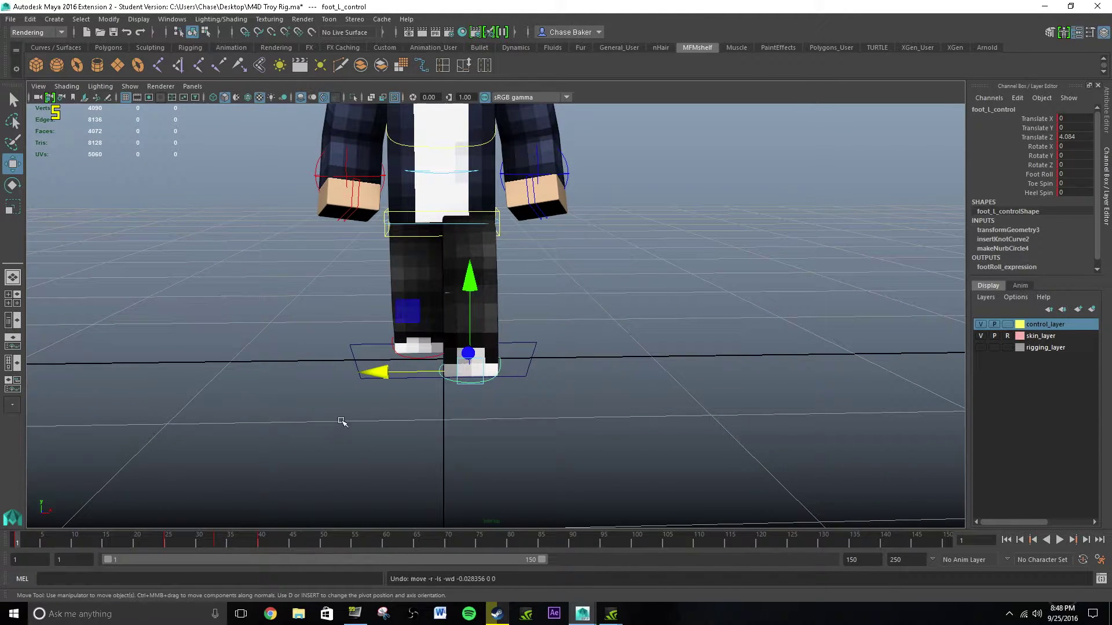
- Examine the legs from several angles while scrubbing the timeline to frame 42
key("q")
left_click_drag(307, 400, 376, 394, "alt")
left_click_drag(219, 432, 266, 451, "alt")
left_click_drag(230, 537, 275, 532)
middle_click_drag(436, 457, 378, 438, "alt")
left_click_drag(327, 414, 431, 423, "alt")
left_click_drag(452, 533, 274, 545)
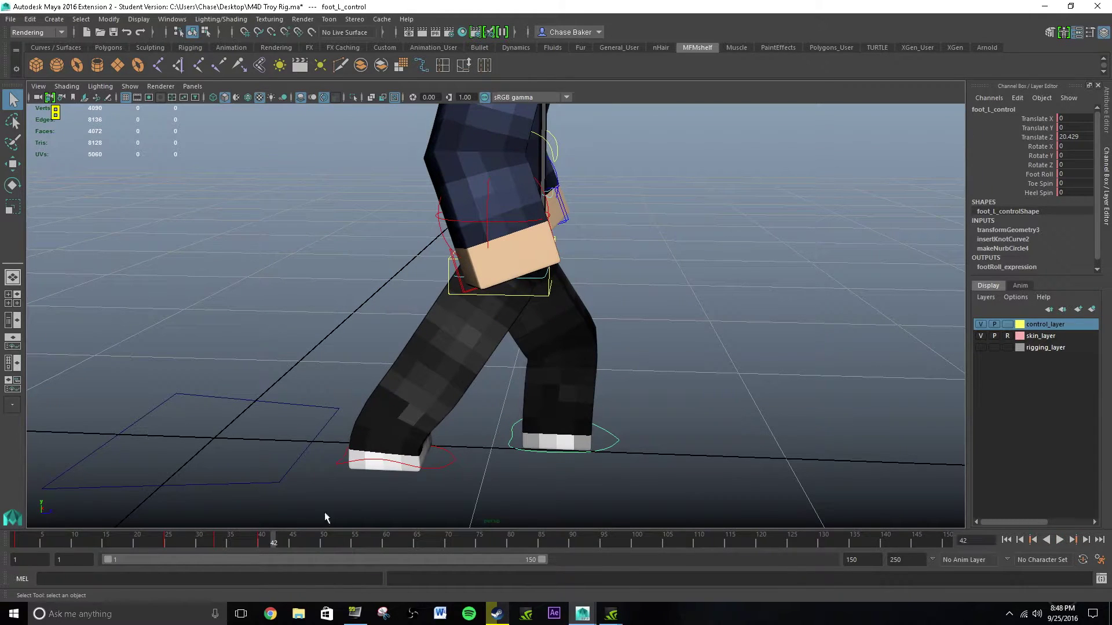
- At frame 53, move the right foot control forward to about 28.56 on Translate Z and key it
left_click(447, 462)
middle_click_drag(447, 462, 308, 512, "alt")
left_click_drag(259, 542, 343, 541)
left_click_drag(380, 461, 636, 469)
key("s")
key("q")
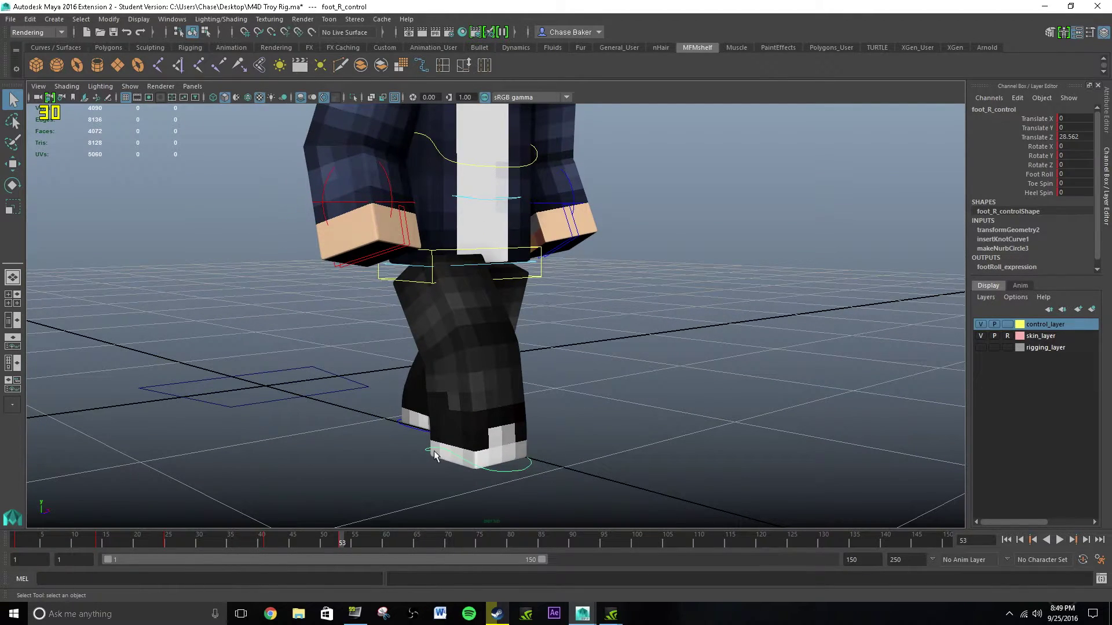
- Key the left foot control's forward step at frame 65 and its lifted, rotated pose at frame 59
left_click_drag(335, 401, 390, 397, "alt")
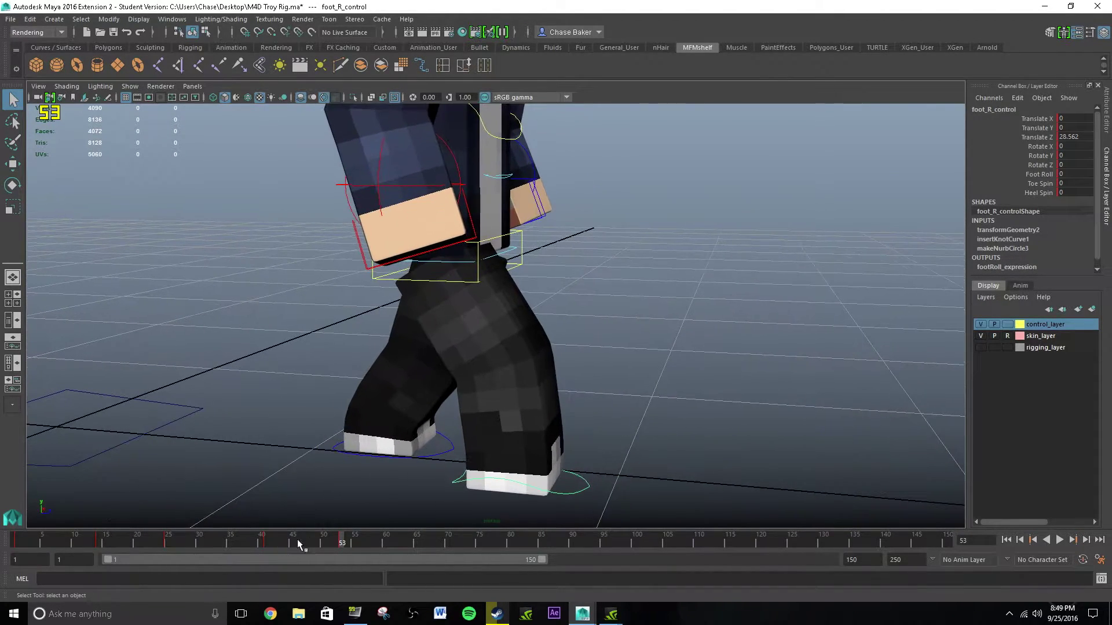
key("alt+v")
left_click_drag(350, 541, 415, 548)
key("w")
key("alt+v")
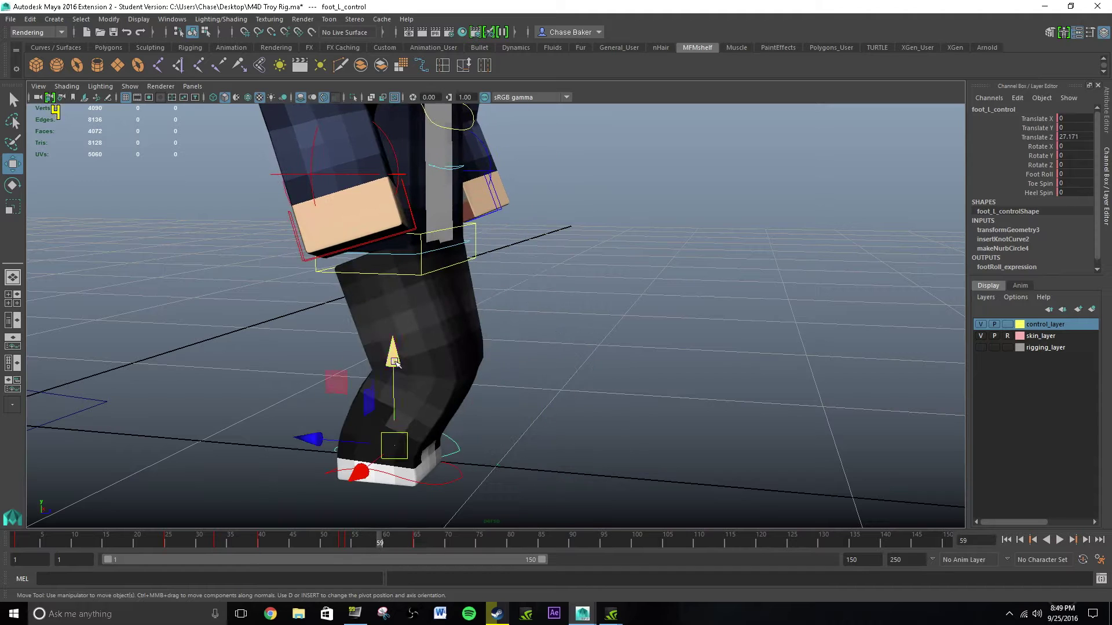
key("e")
key("q")
- At frame 85, move the right foot control forward to about 43.42 on Translate Z and key the step
left_click_drag(450, 538, 541, 543)
left_click(453, 481)
key("w")
left_click_drag(405, 472, 734, 427)
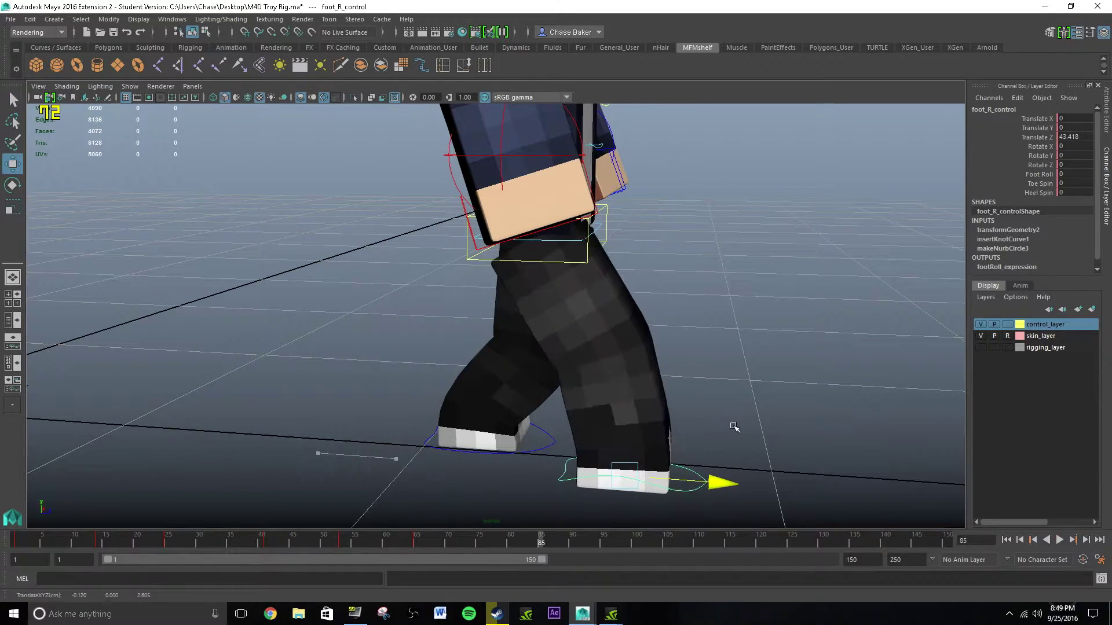
left_click_drag(538, 543, 570, 541)
key("w")
key("s")
key("q")
- Scrub the walk back to frame 4 and examine the character's full-body motion from the front
left_click_drag(527, 364, 430, 386, "alt")
middle_click_drag(431, 387, 500, 390, "alt")
middle_click_drag(362, 388, 387, 341, "alt")
left_click_drag(519, 543, 34, 479)
middle_click_drag(449, 371, 539, 425, "alt")
left_click_drag(510, 370, 384, 314, "alt")
right_click_drag(383, 313, 477, 320, "alt")
- Key the right arm's IK control at 1.469 on Translate Y, with Translate Z about 3.13 at frame 1 and -2.71 at frame 25
left_click(435, 317)
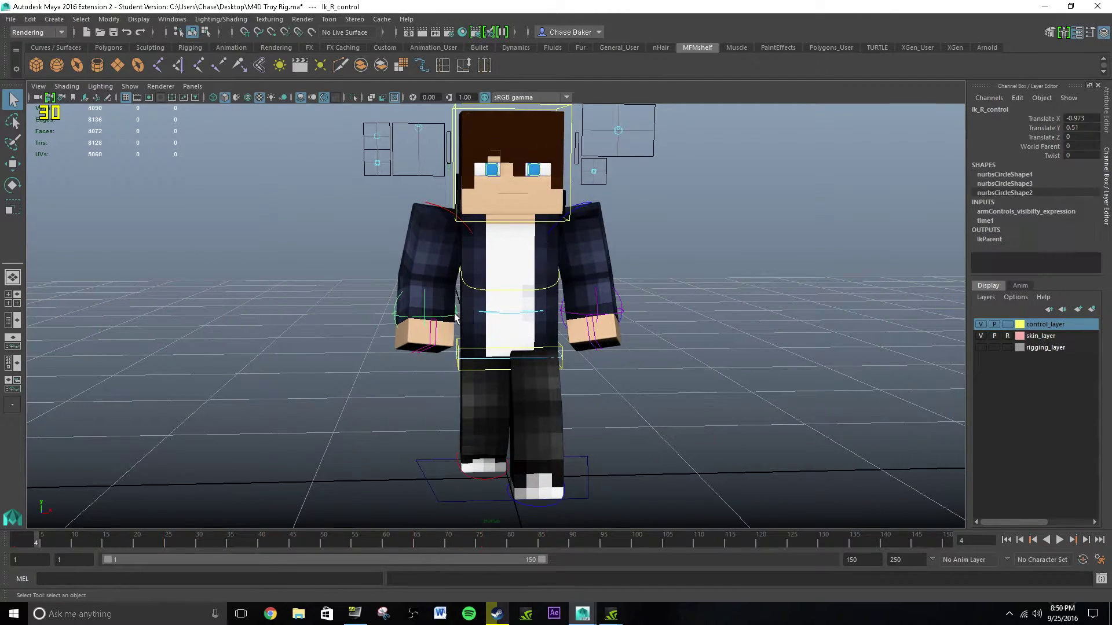
left_click_drag(405, 301, 467, 318, "alt")
middle_click_drag(400, 302, 466, 296, "alt")
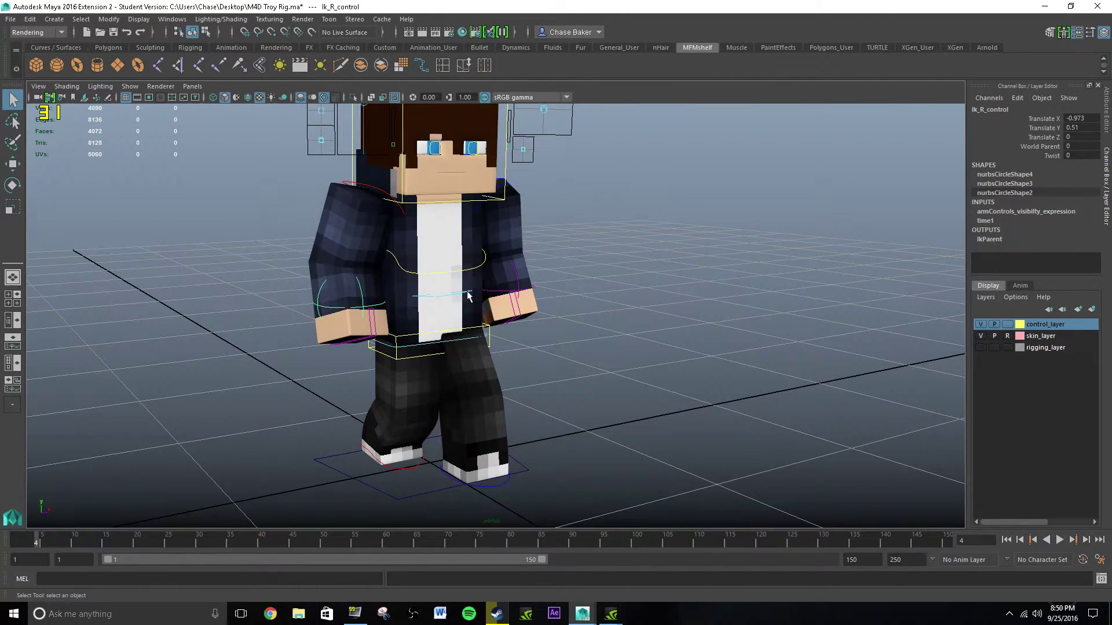
left_click_drag(491, 284, 439, 325, "alt")
right_click_drag(375, 287, 408, 286, "alt")
left_click_drag(407, 286, 416, 290, "alt")
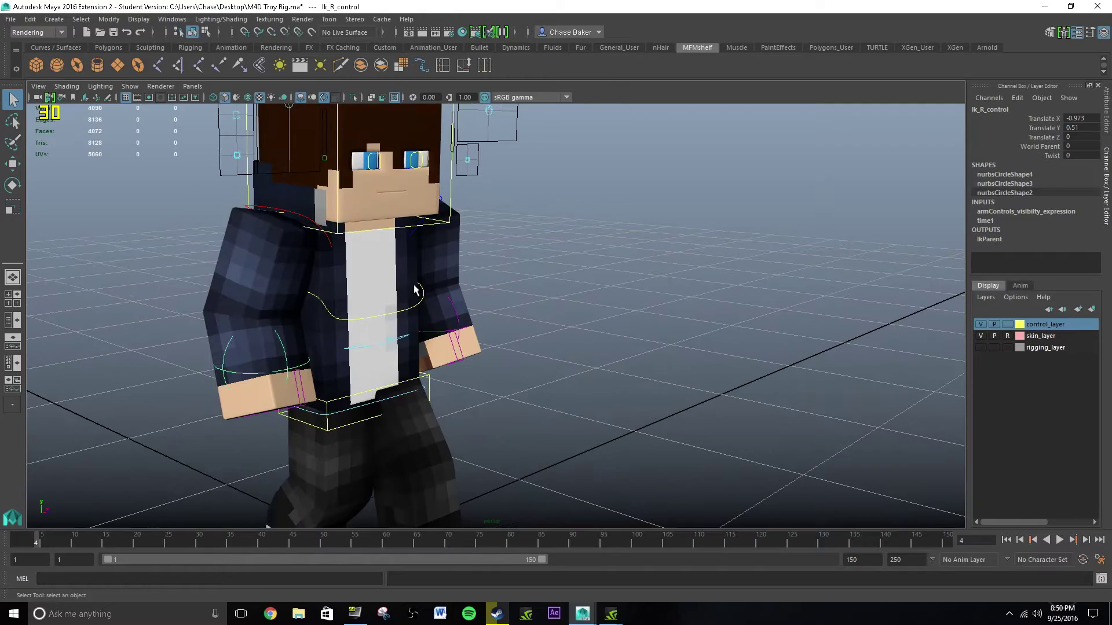
middle_click_drag(391, 272, 455, 272, "alt")
scroll(447, 321, "up", 1)
middle_click_drag(446, 320, 524, 286, "alt")
scroll(412, 339, "up", 5)
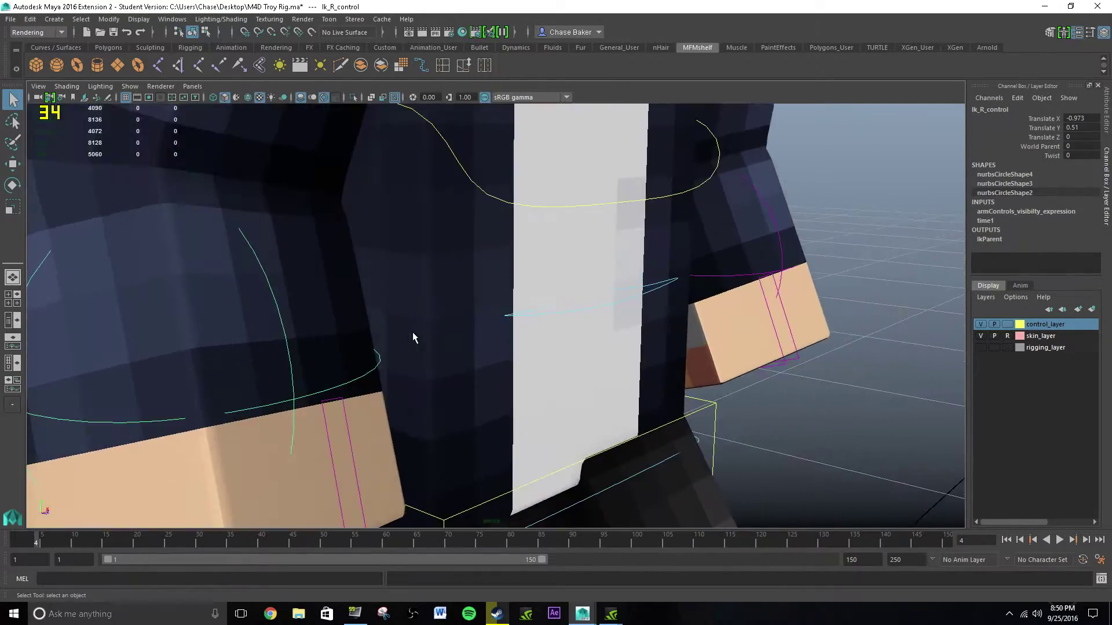
scroll(414, 335, "down", 5)
right_click_drag(417, 332, 385, 324, "alt")
left_click_drag(385, 325, 398, 352, "alt")
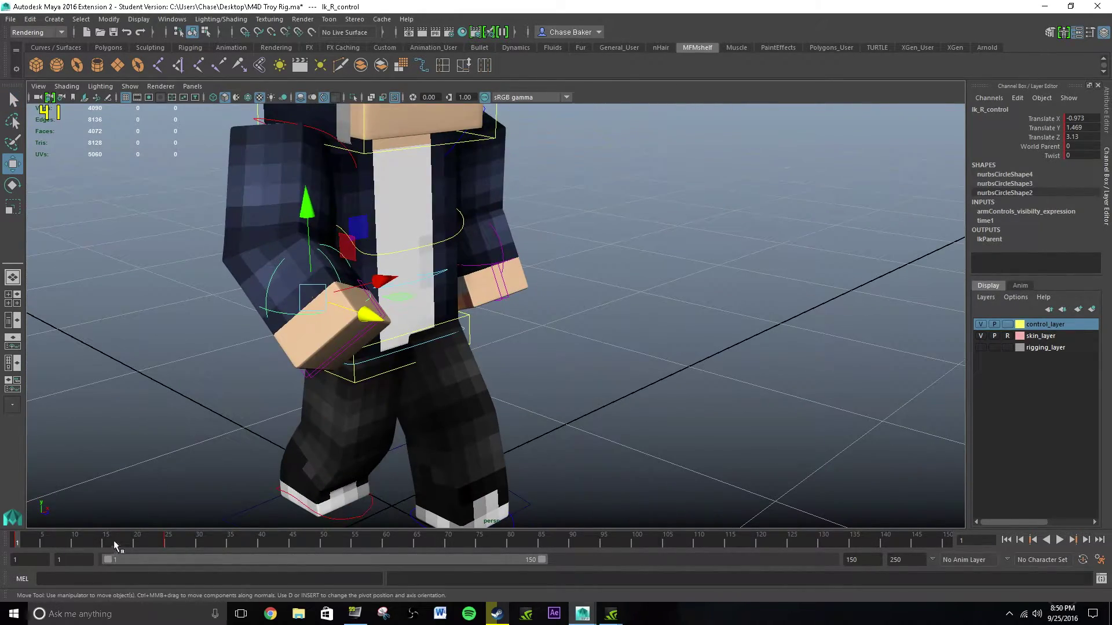
- Key the right arm's IK control swung forward at frame 40 and back at -3.259 on Translate Z at frame 53
left_click_drag(113, 541, 186, 540)
scroll(414, 442, "down", 3)
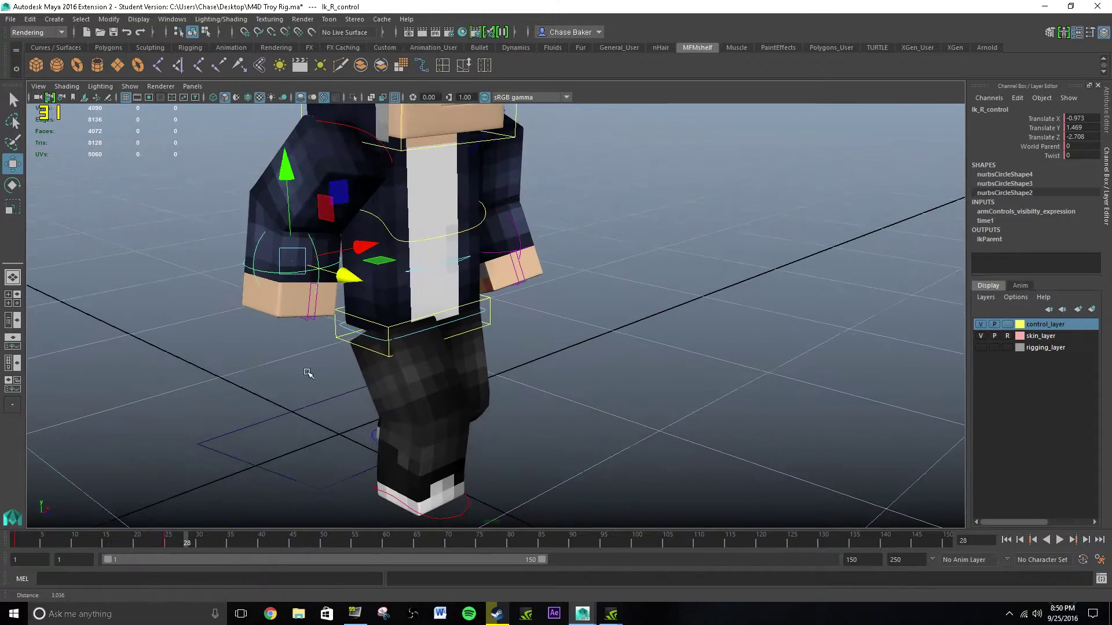
left_click_drag(307, 412, 269, 425, "alt")
left_click_drag(197, 539, 262, 542)
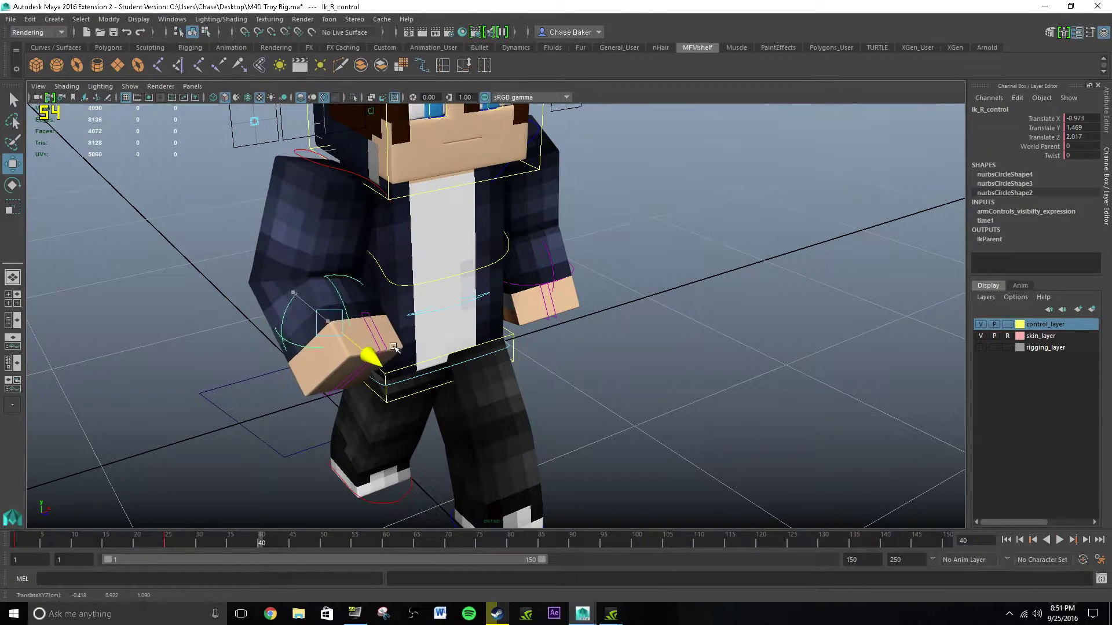
left_click_drag(392, 352, 248, 479, "alt")
left_click_drag(263, 542, 340, 549)
middle_click_drag(427, 452, 340, 419, "alt")
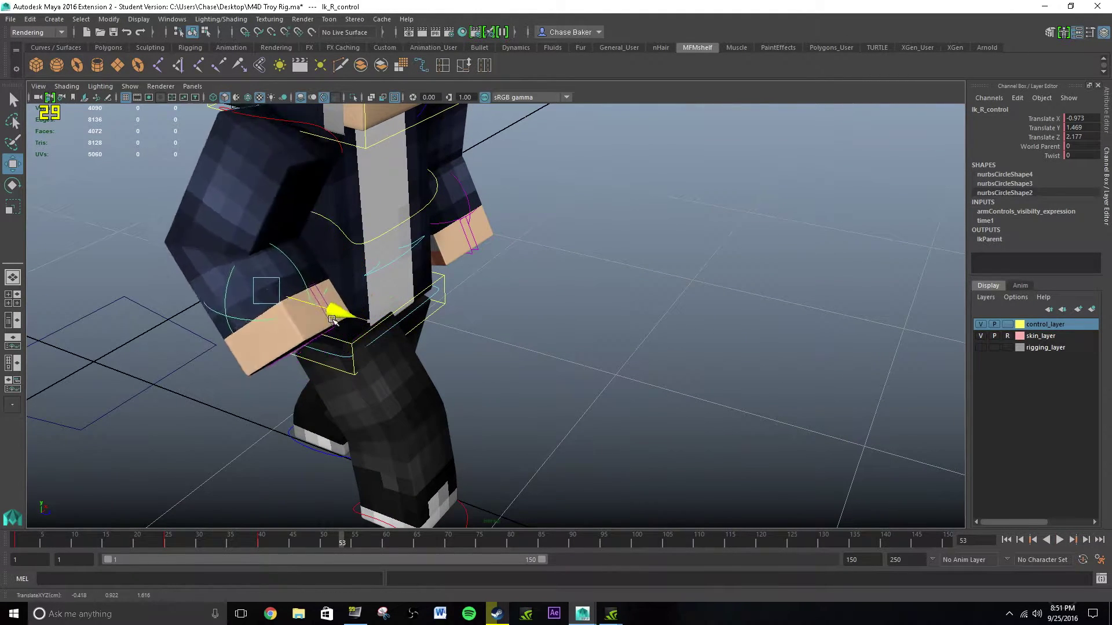
key("alt+v")
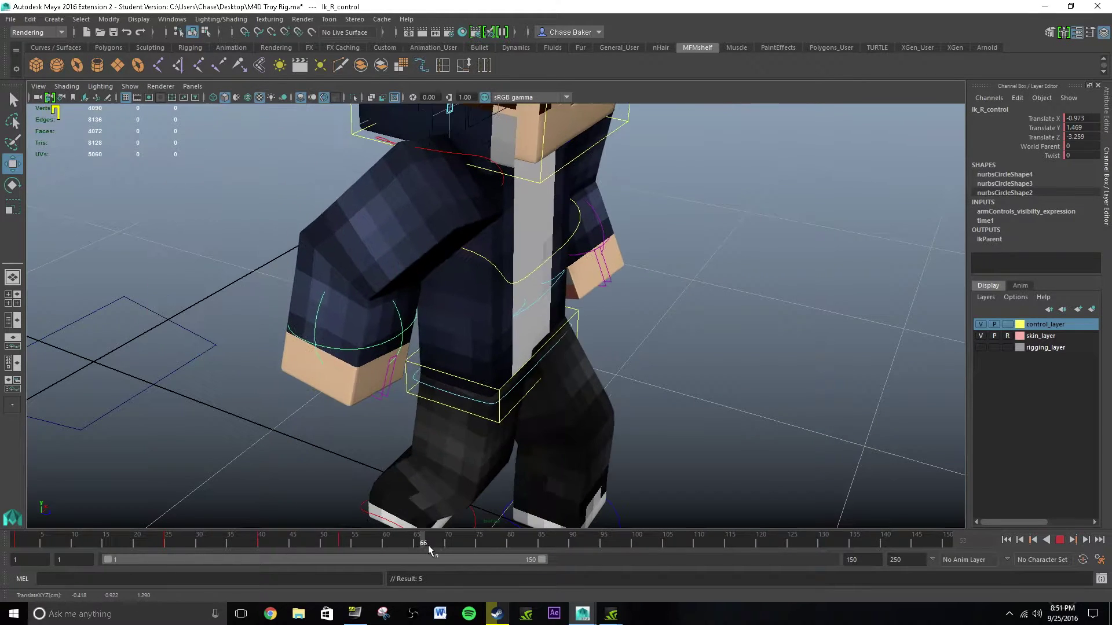
key("alt+v")
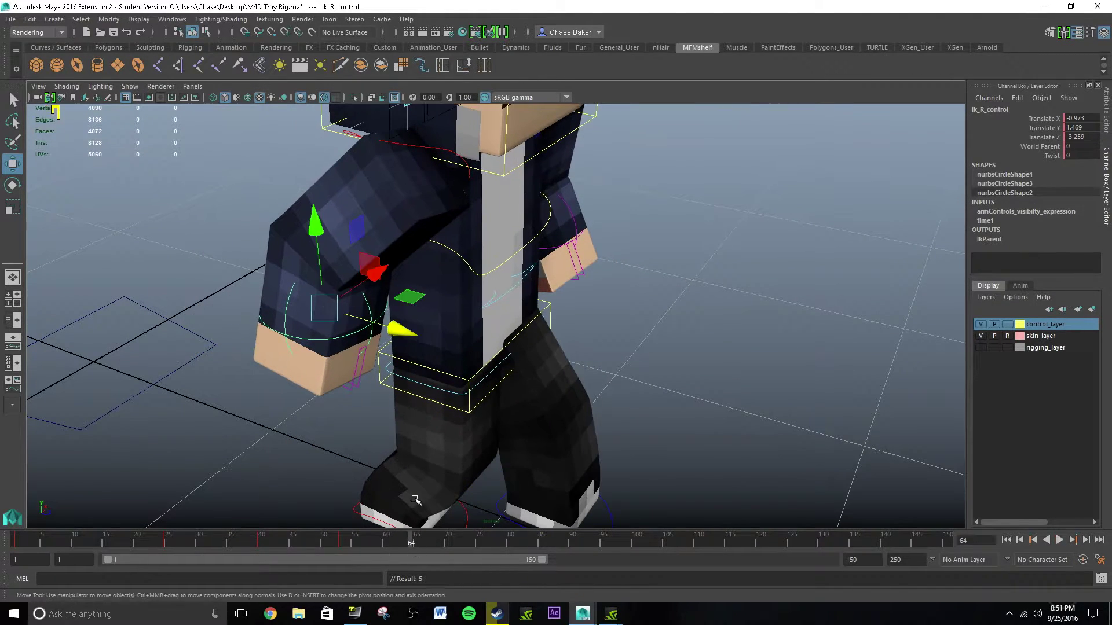
- Key the right arm's IK control forward at about 2.98 on Translate Z at frame 64 and swung back around frame 88
left_click_drag(396, 330, 543, 342)
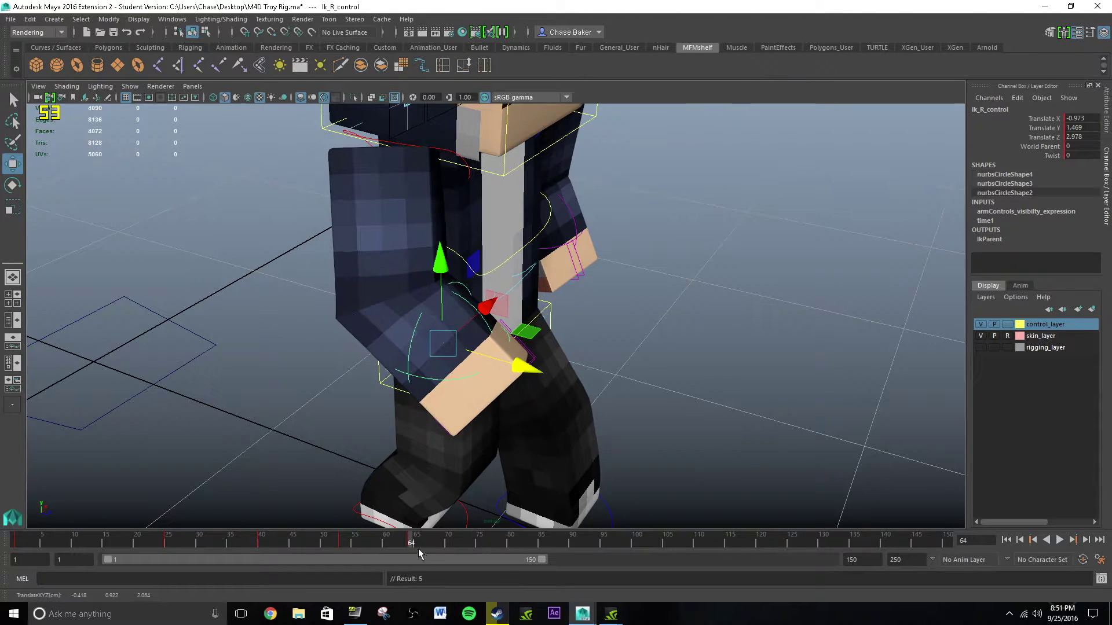
left_click_drag(419, 551, 556, 543)
left_click_drag(704, 427, 593, 417)
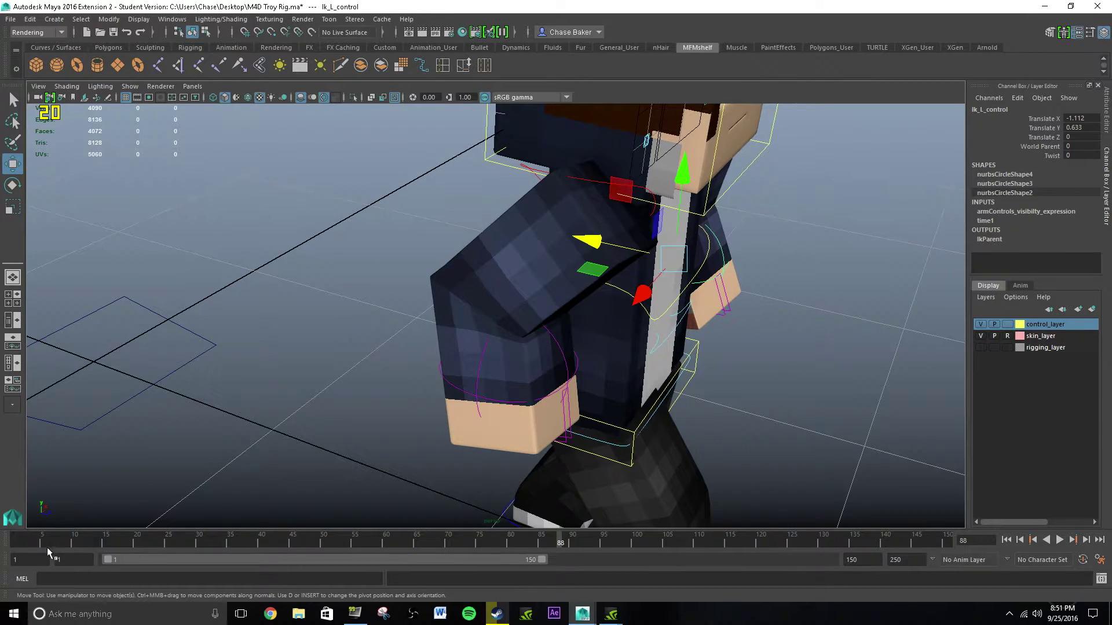
- Key the left arm's IK control at 1.192 on Translate Y, with Translate Z -1.374 at frame 1 and about 3.01 at frame 25
left_click(16, 544)
key("f")
left_click_drag(585, 324, 307, 293, "alt")
scroll(367, 311, "down", 5)
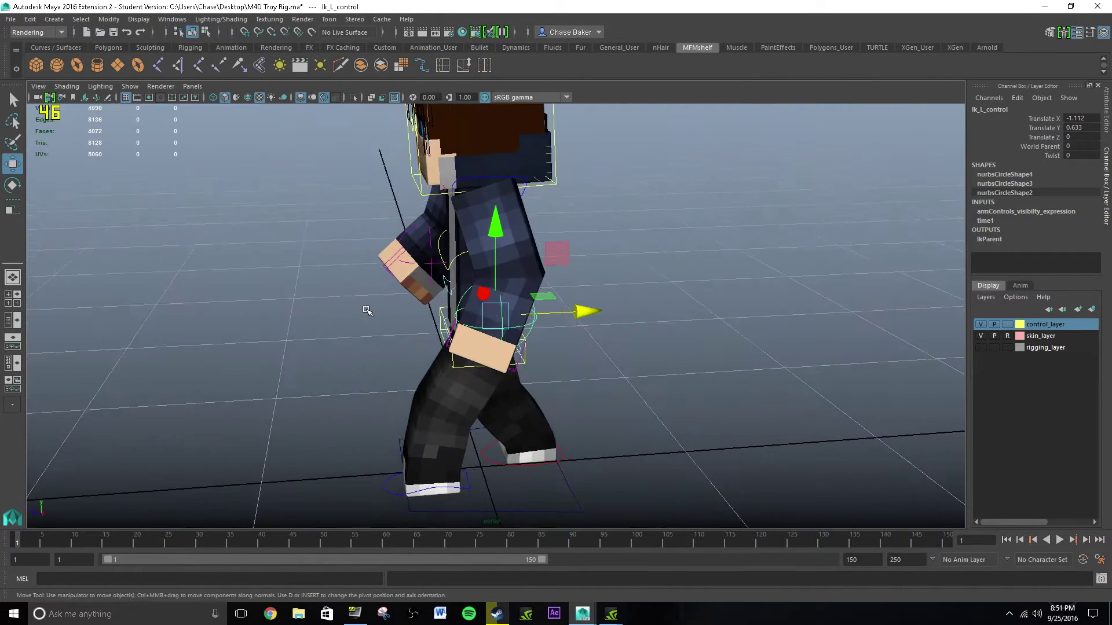
left_click_drag(367, 311, 495, 337, "alt")
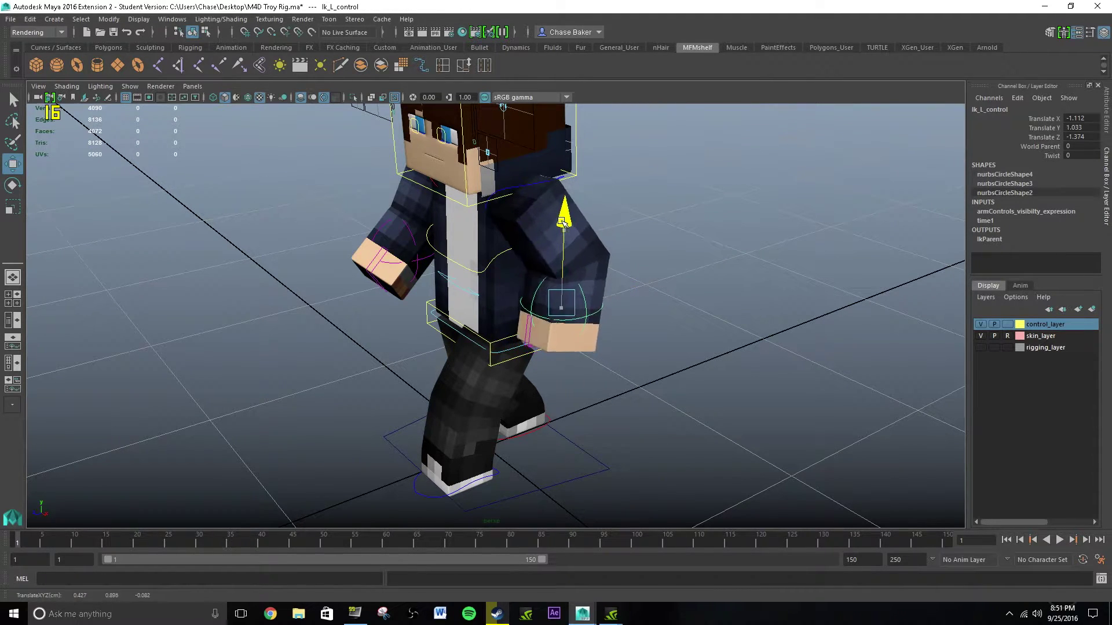
left_click_drag(35, 542, 165, 545)
left_click_drag(547, 306, 487, 317)
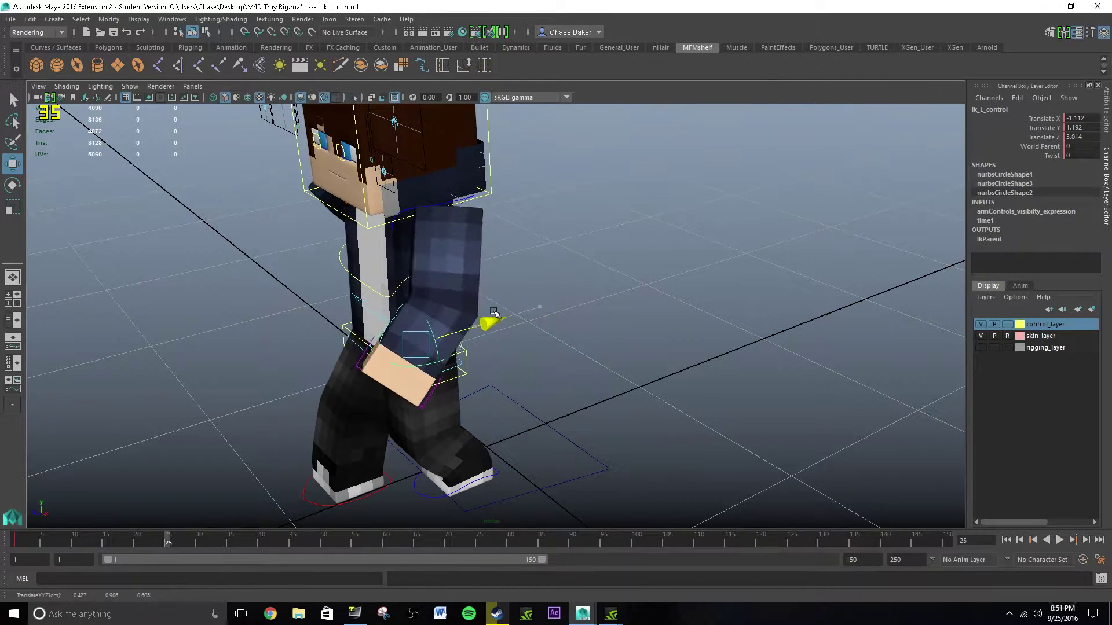
- Swing the left arm's IK control to -2.176 on Translate Z at frame 41 and to 1.81 at frame 52
left_click_drag(208, 542, 266, 544)
middle_click_drag(321, 397, 414, 343, "alt")
left_click_drag(443, 316, 492, 300)
left_click_drag(299, 542, 337, 541)
left_click_drag(264, 400, 369, 379, "alt")
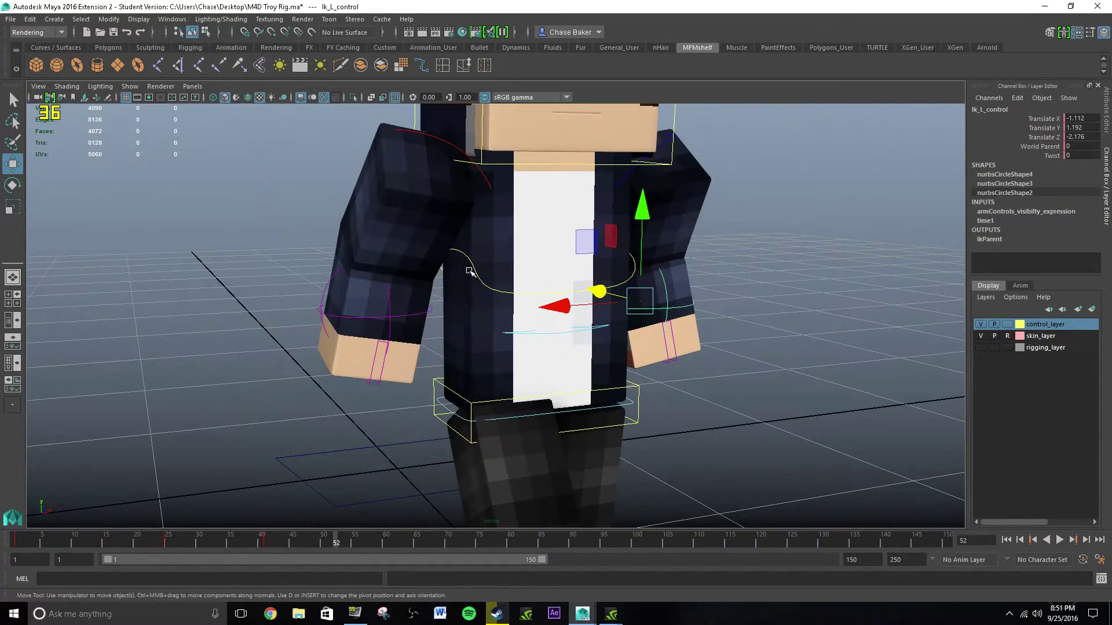
left_click_drag(545, 276, 377, 301, "alt")
left_click_drag(376, 301, 422, 442, "alt")
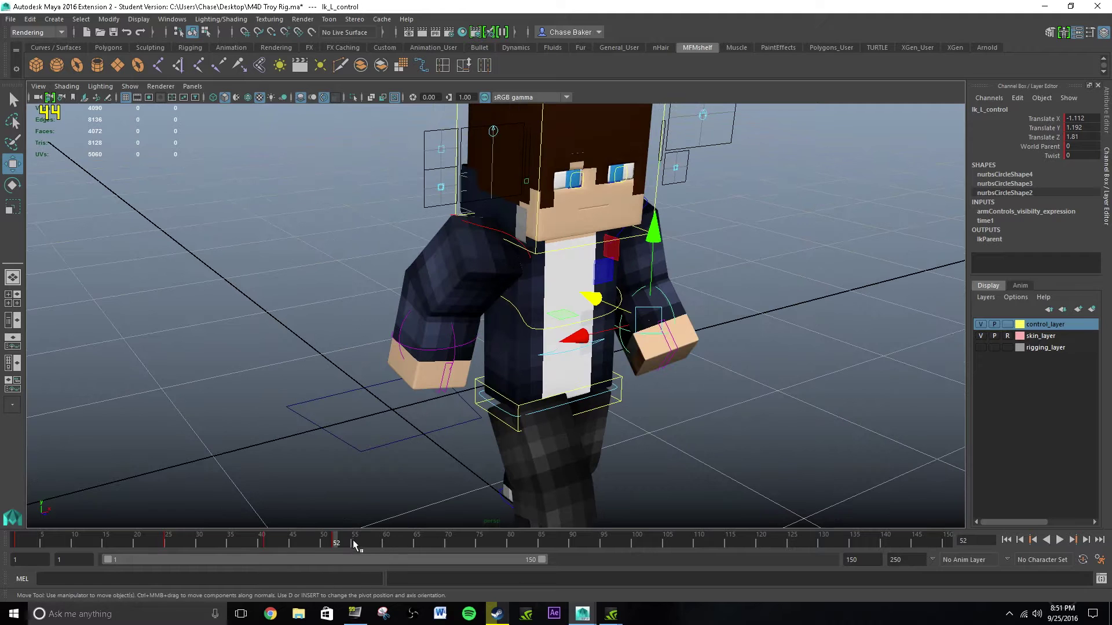
- Key the left arm's IK control swung back at frame 67 and forward at 2.037 on Translate Z at frame 85
left_click_drag(353, 540, 430, 543)
left_click_drag(475, 405, 525, 291, "alt")
middle_click_drag(562, 355, 492, 287, "alt")
key("s")
left_click_drag(499, 545, 541, 549)
left_click_drag(504, 224, 542, 253)
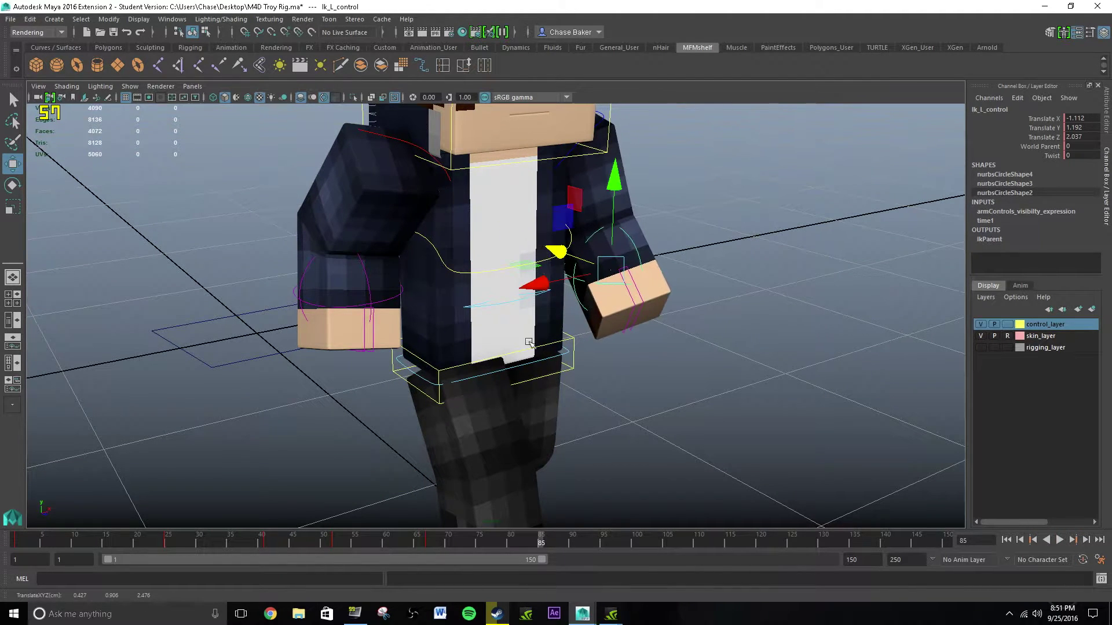
left_click_drag(364, 396, 348, 361, "alt")
middle_click_drag(349, 362, 413, 399, "alt")
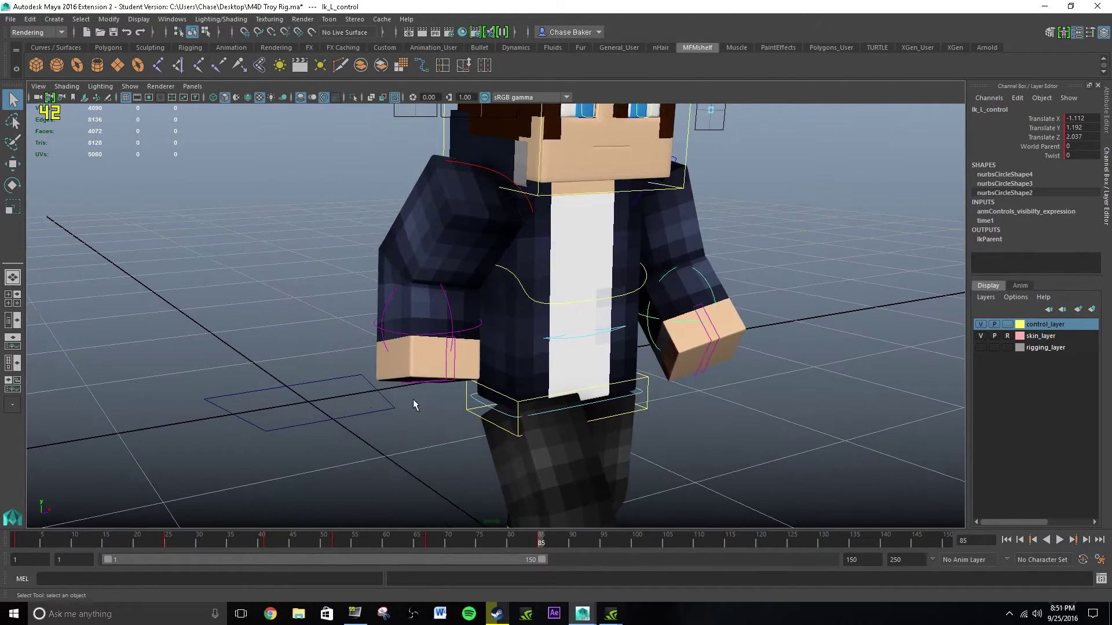
- Shorten the playback range to end at frame 90 and play the walk with its arm swings from the start
left_click(19, 542)
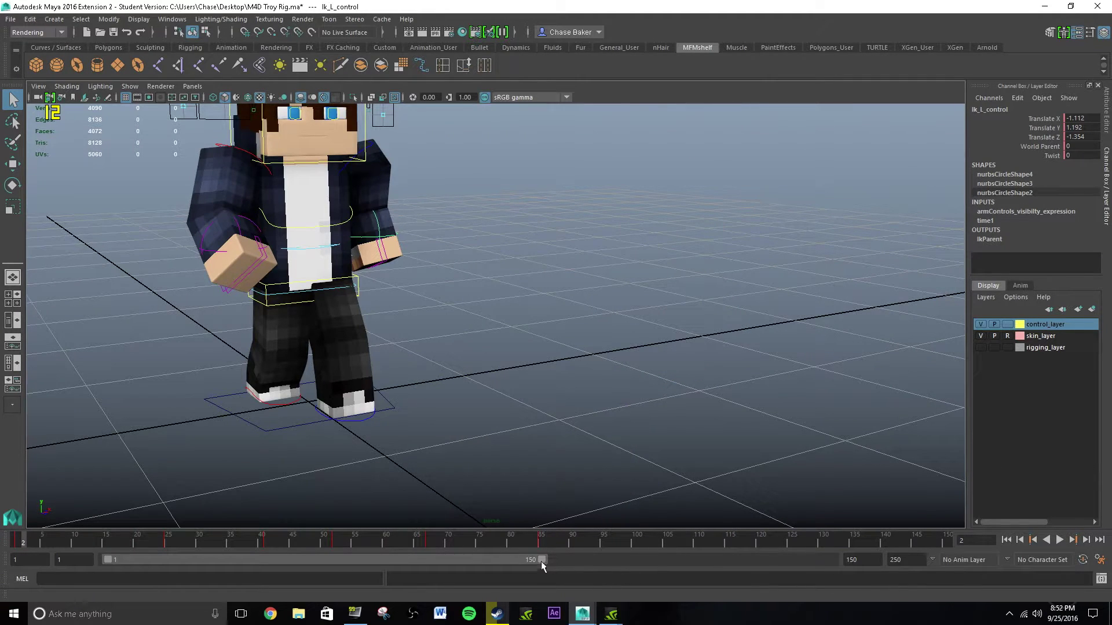
left_click_drag(375, 572, 364, 574)
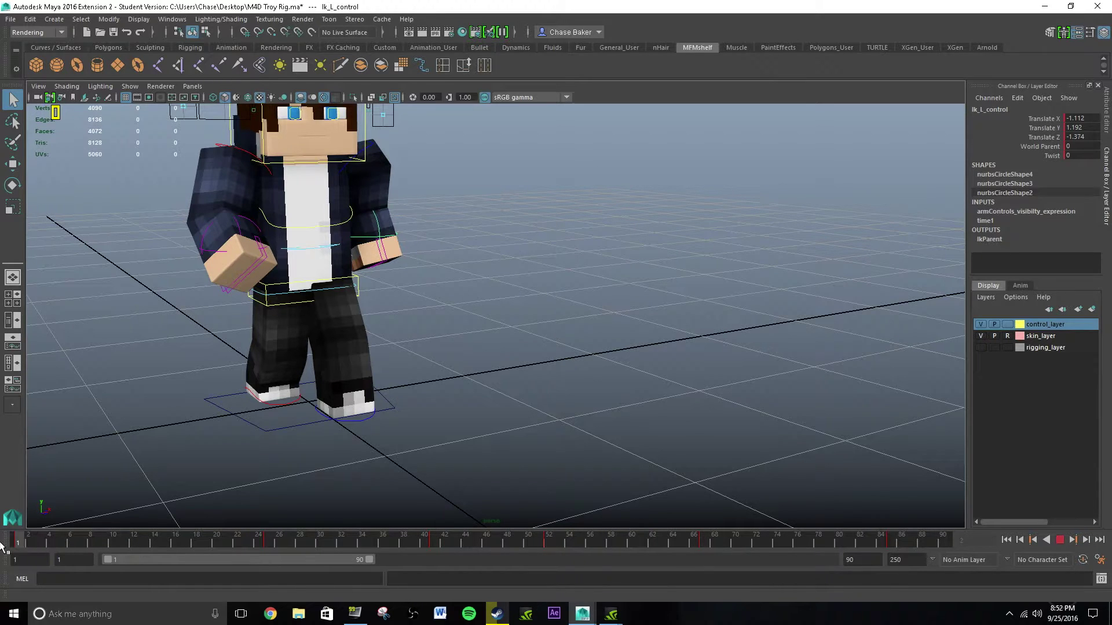
left_click_drag(709, 451, 699, 456, "alt")
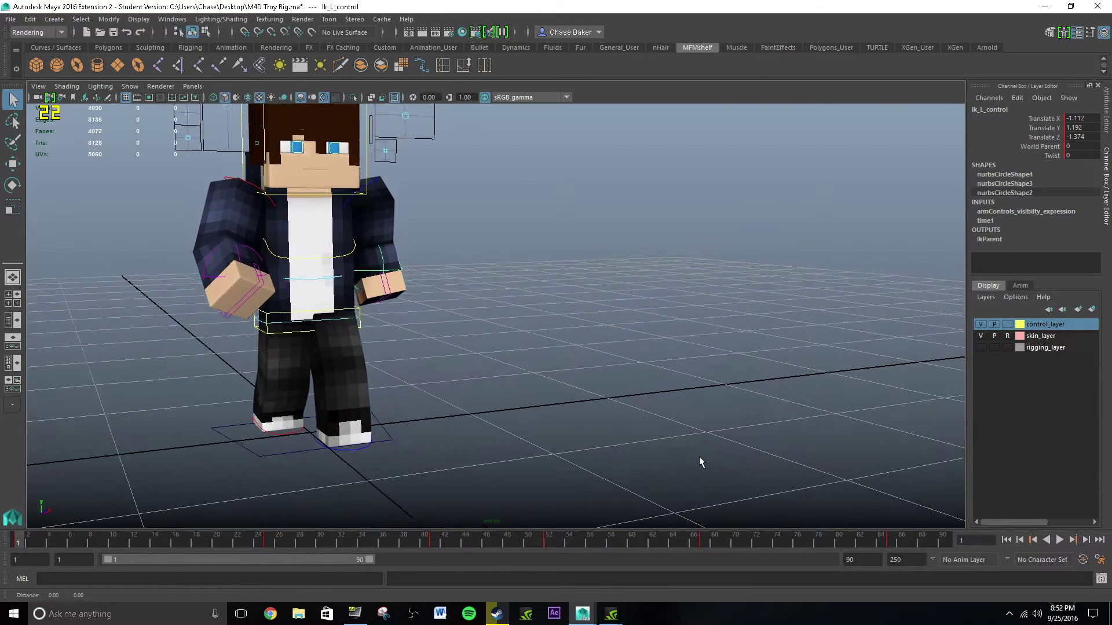
left_click(1059, 539)
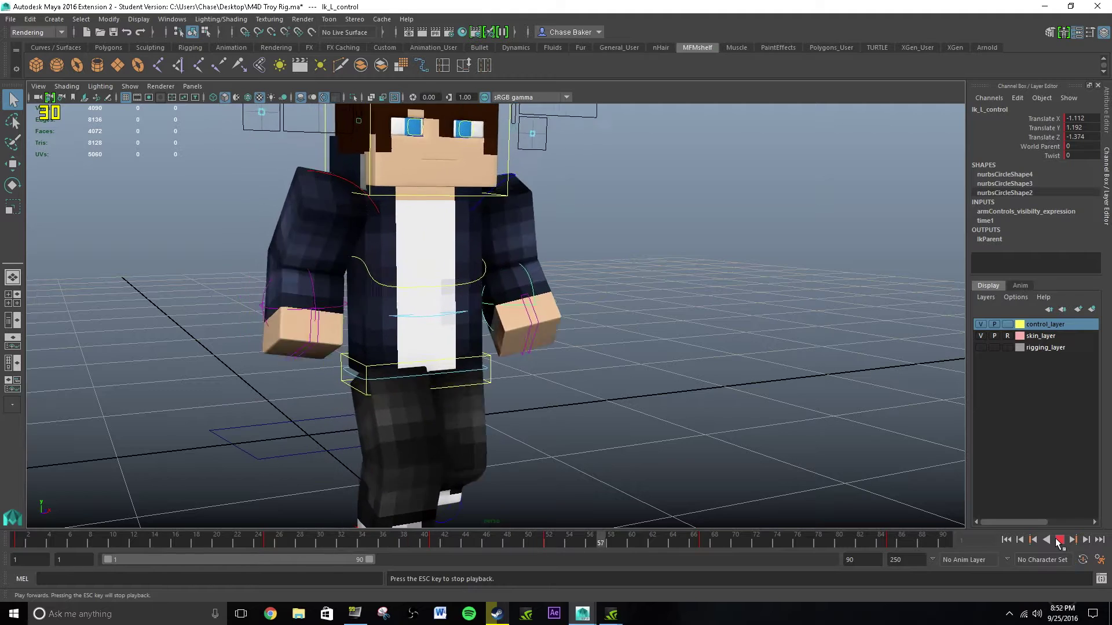
left_click(1060, 540)
left_click_drag(373, 540, 344, 511)
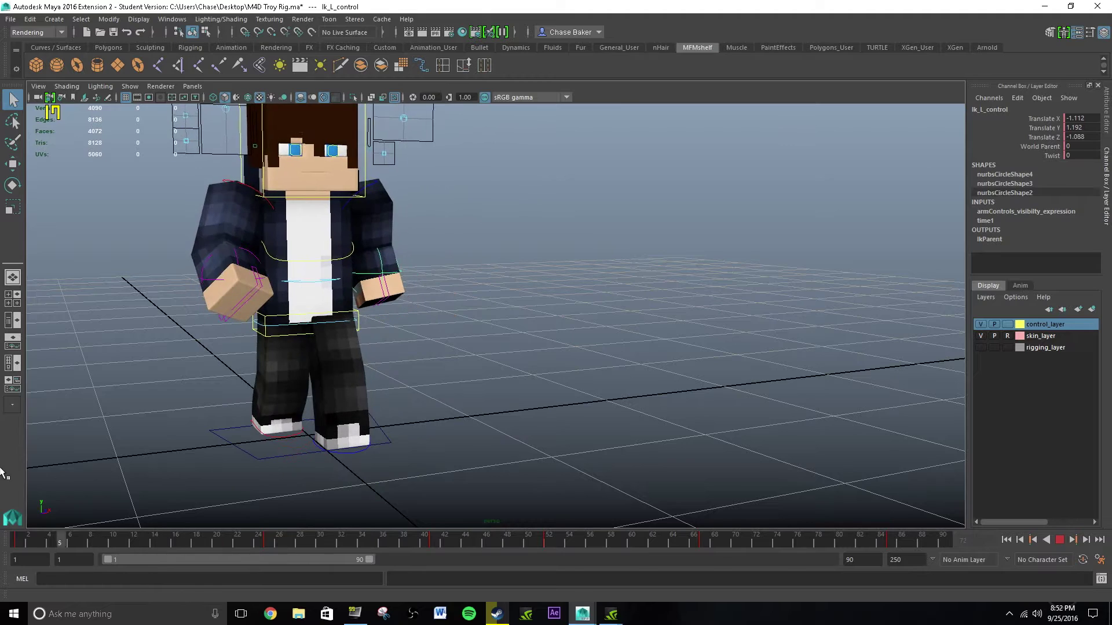
- Key a vertical bounce on the root control, raising it at frame 15 and lowering it at frame 24
left_click(276, 318)
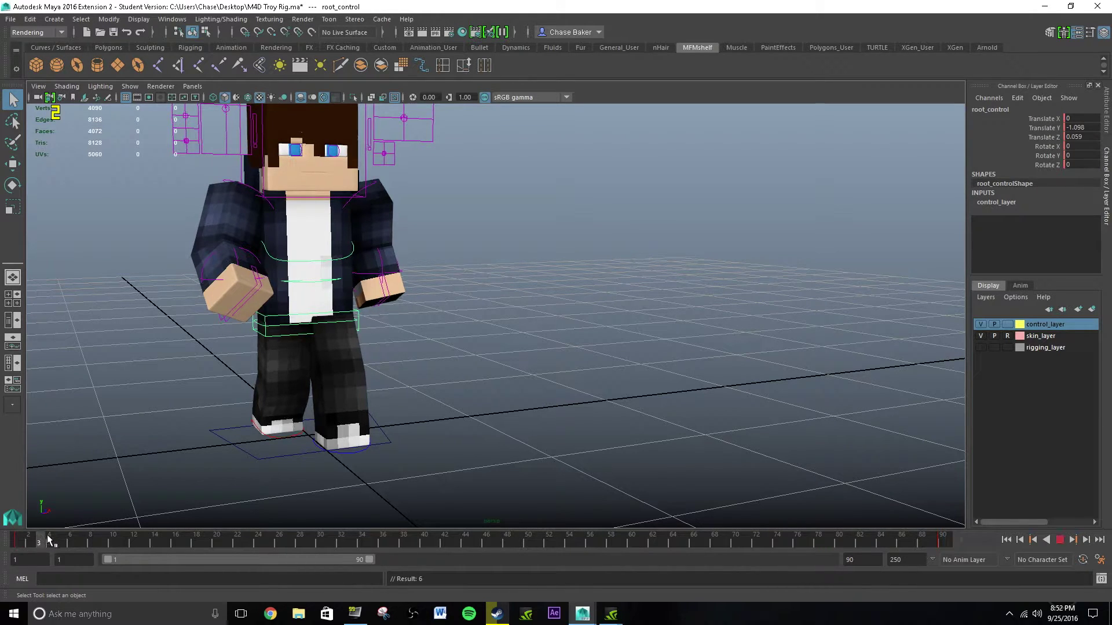
left_click(22, 540)
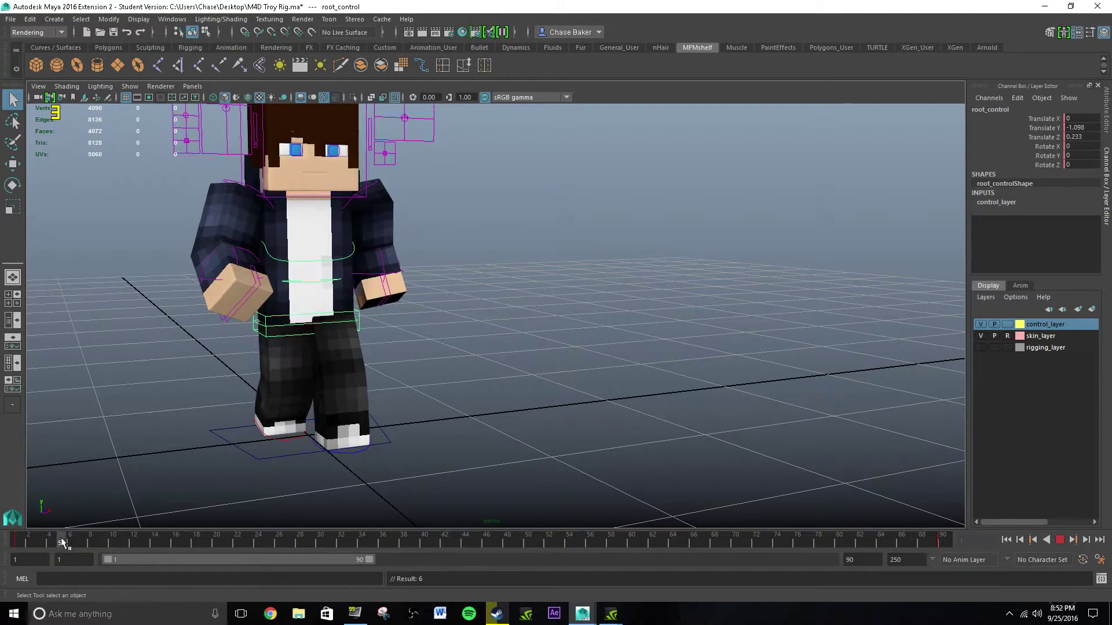
left_click_drag(68, 542, 165, 543)
key("w")
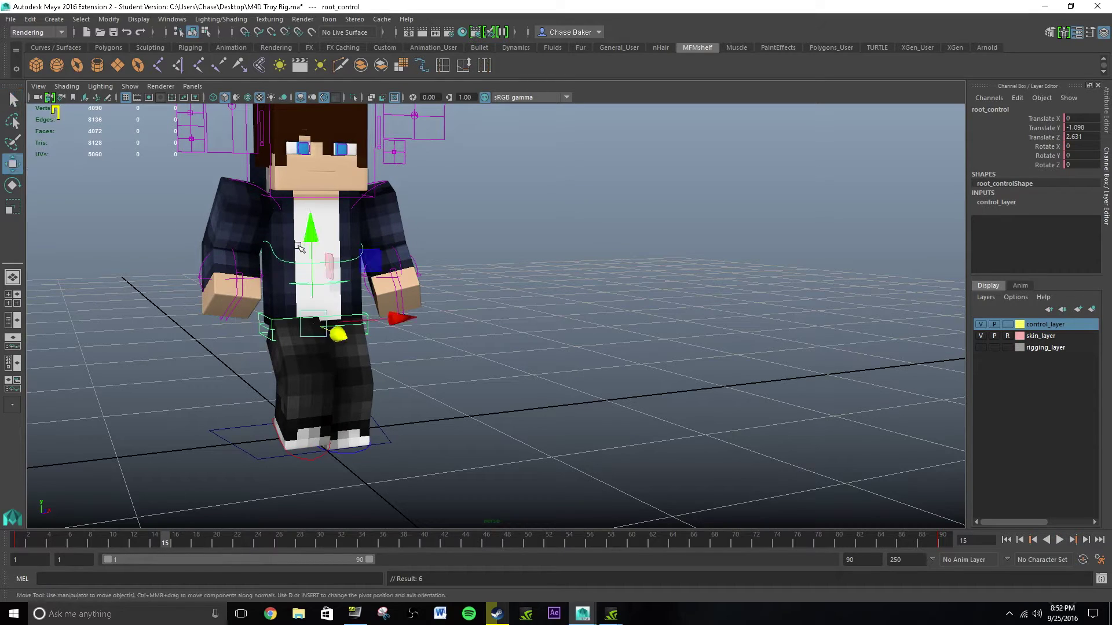
left_click_drag(301, 246, 378, 271, "alt")
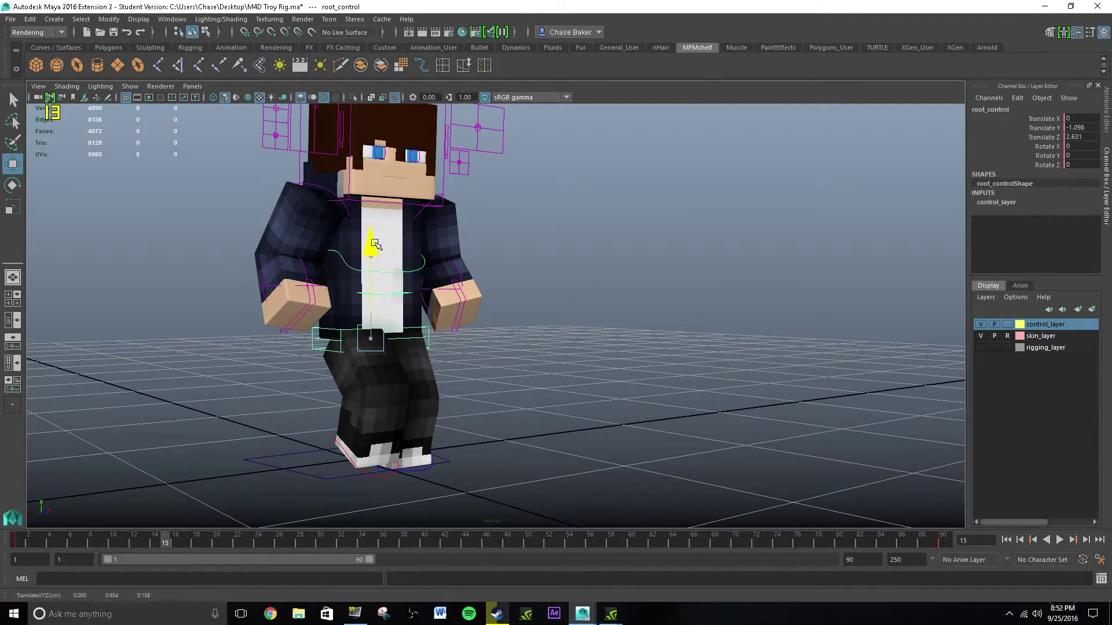
left_click_drag(171, 542, 257, 544)
left_click_drag(403, 235, 411, 255)
- Key the root control raised at frame 33 and adjust its lowered height at frame 42
left_click_drag(258, 543, 351, 547)
left_click_drag(435, 250, 438, 234)
key("s")
mouse_move(370, 238)
left_mouse_down("alt")
mouse_move(322, 233)
mouse_move(394, 243)
mouse_move(364, 249)
left_mouse_up("alt")
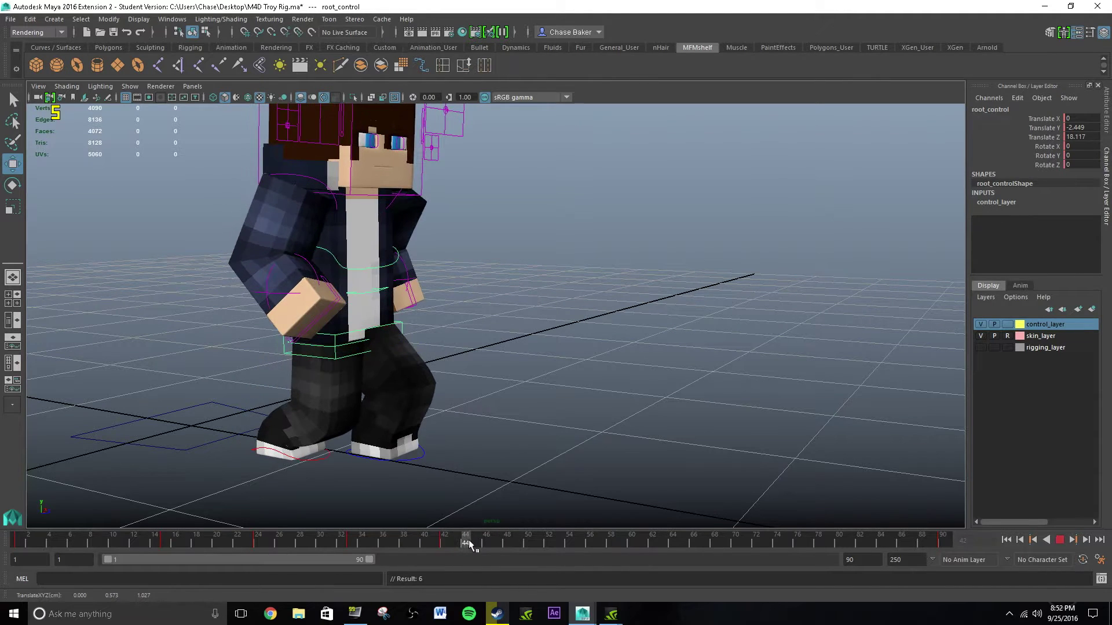
left_click_drag(470, 544, 444, 544)
left_click_drag(333, 245, 332, 236)
- Continue the root control's up-and-down bounce over the following steps, including a raised pose at frame 62
left_click_drag(443, 542, 517, 542)
key("alt+v")
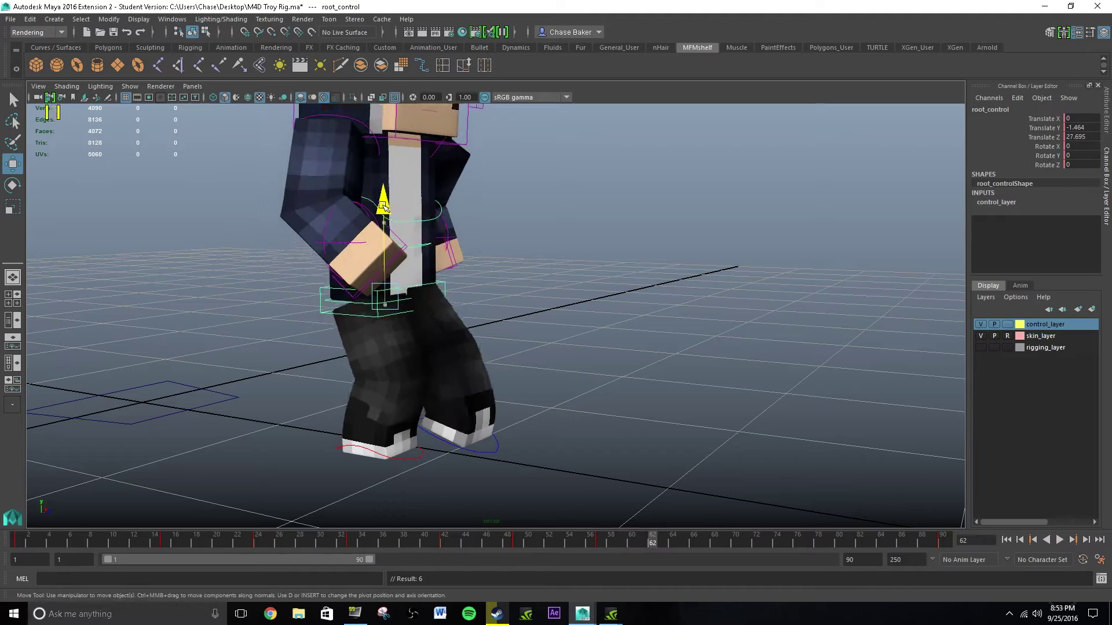
left_click_drag(578, 545, 703, 544)
key("alt+v")
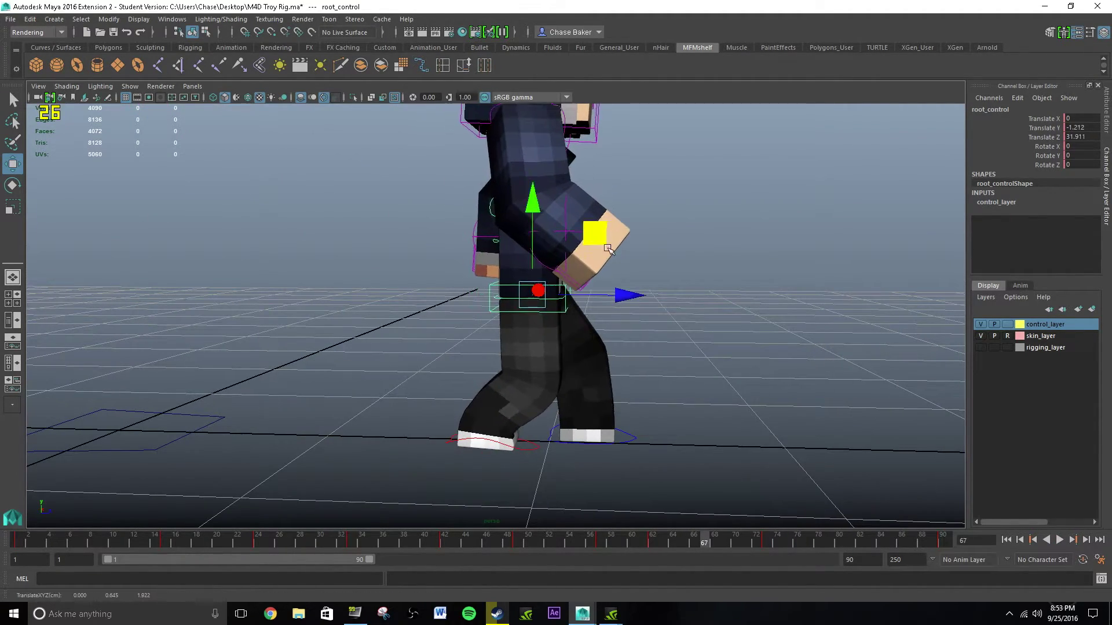
- Play the walk through from frame 1 and examine the body's vertical bounce
key("q")
left_click_drag(915, 545, 39, 535)
left_click_drag(278, 394, 311, 370, "alt")
left_click_drag(543, 343, 581, 326, "alt")
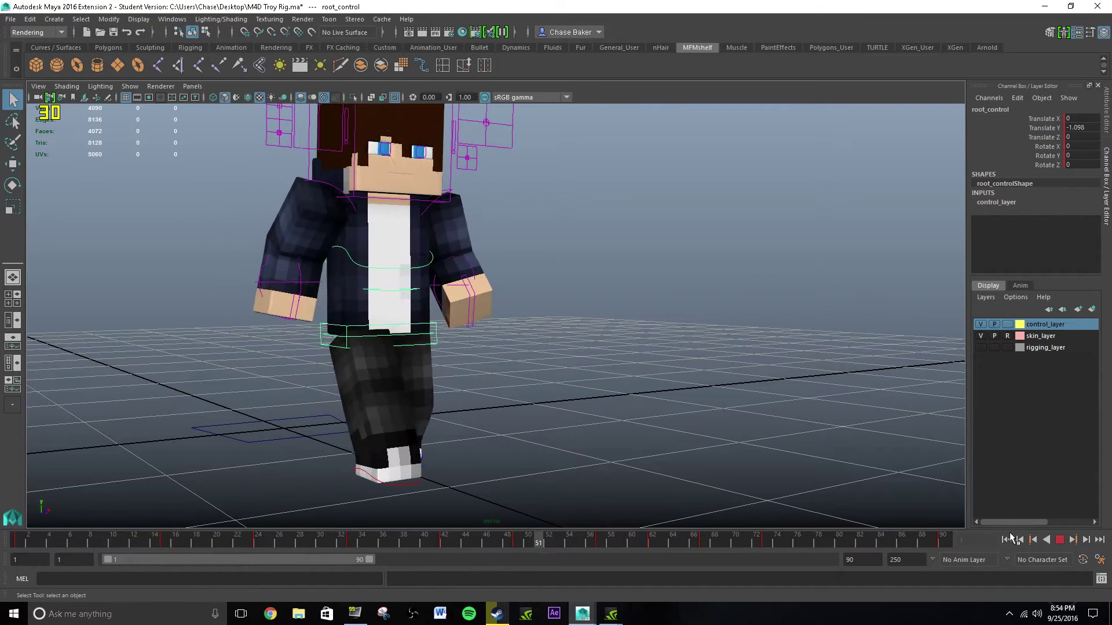
left_click(1059, 539)
left_click_drag(116, 540, 1, 524)
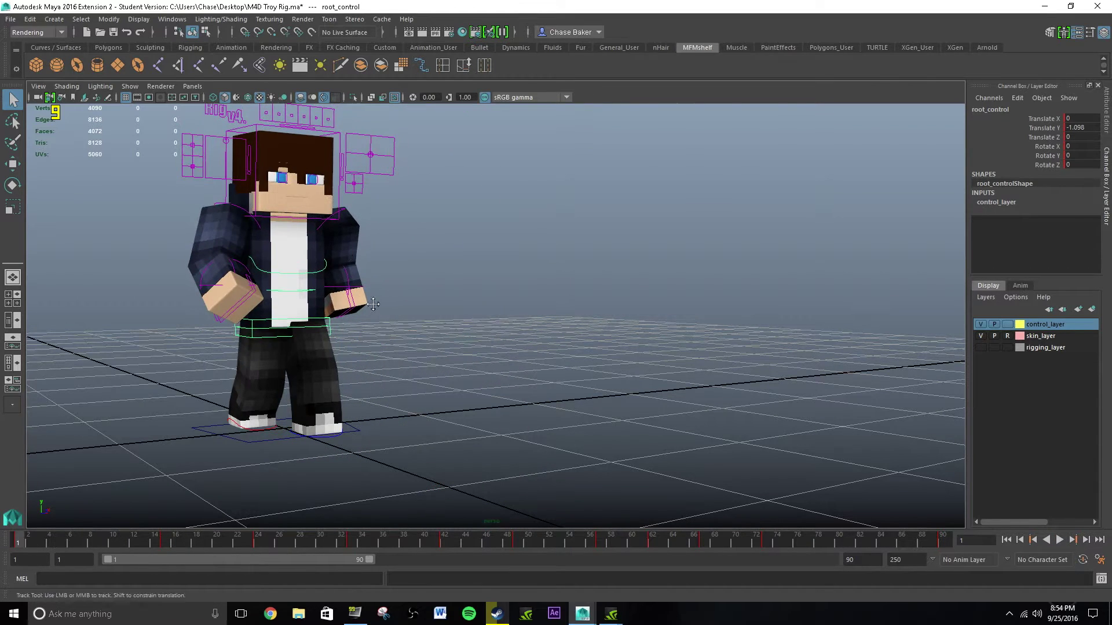
- Select the torso control and key it at frame 1 with no rotation, undoing the trial rotations
middle_click_drag(373, 304, 411, 368, "alt")
left_click(355, 337)
key("e")
left_click_drag(341, 308, 340, 312)
key("ctrl+z")
right_click_drag(340, 313, 319, 300, "alt")
key("f")
right_click_drag(536, 303, 425, 303, "alt")
left_click_drag(426, 303, 317, 302, "alt")
left_click_drag(474, 302, 422, 347)
key("ctrl+z")
key("s")
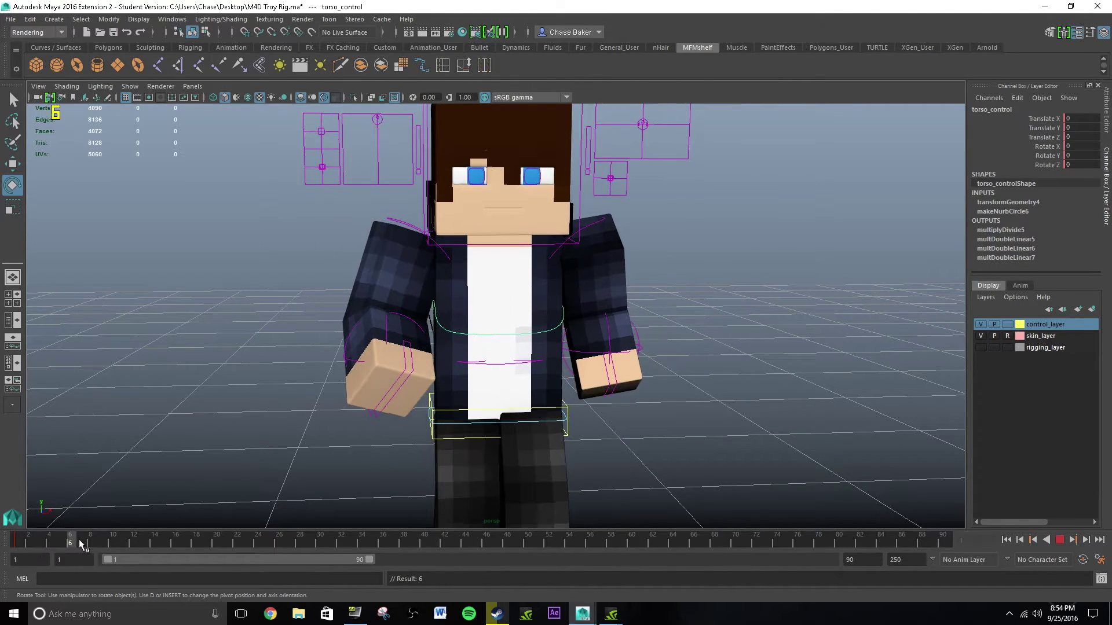
- Key the torso control's twist with Rotate Y at -4.604 on frame 15 and 2.296 on frame 35
left_click_drag(81, 543, 166, 543)
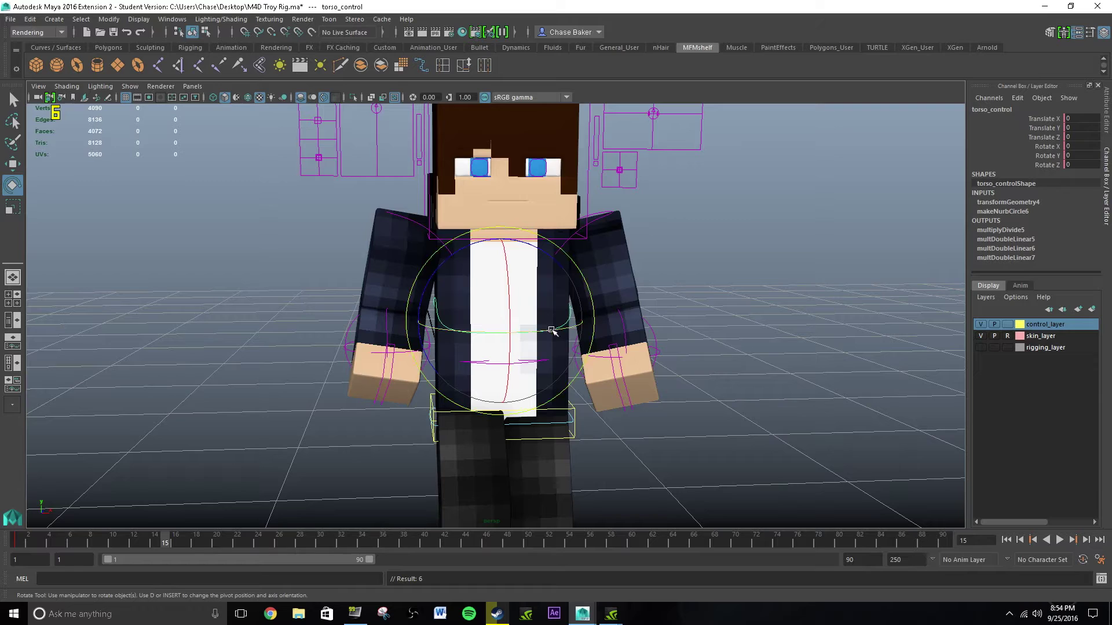
key("alt+v")
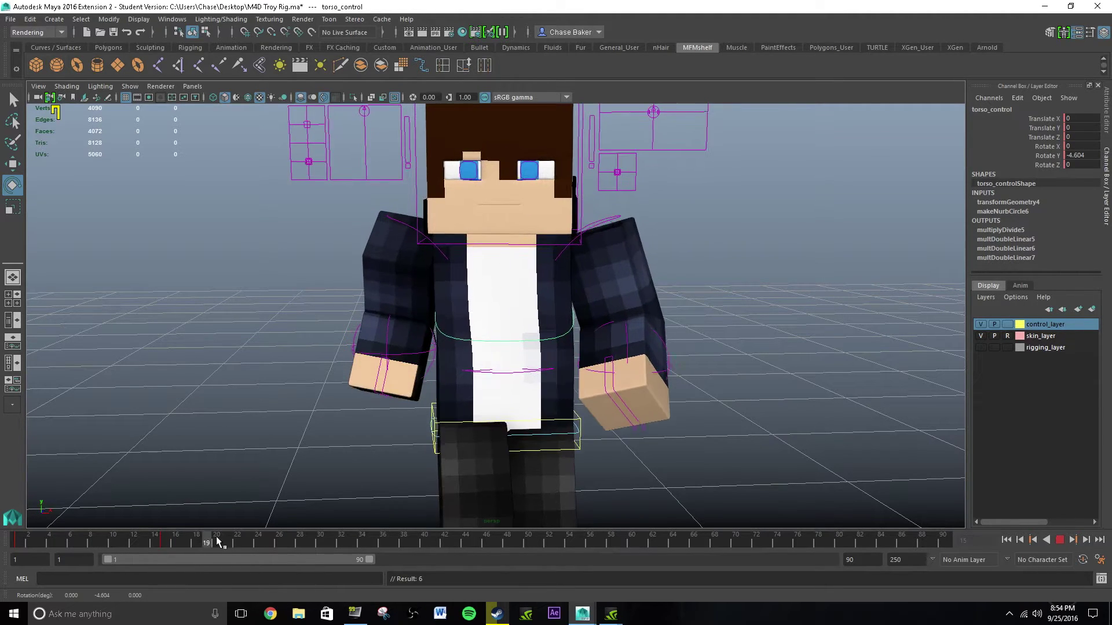
left_click_drag(369, 543, 371, 542)
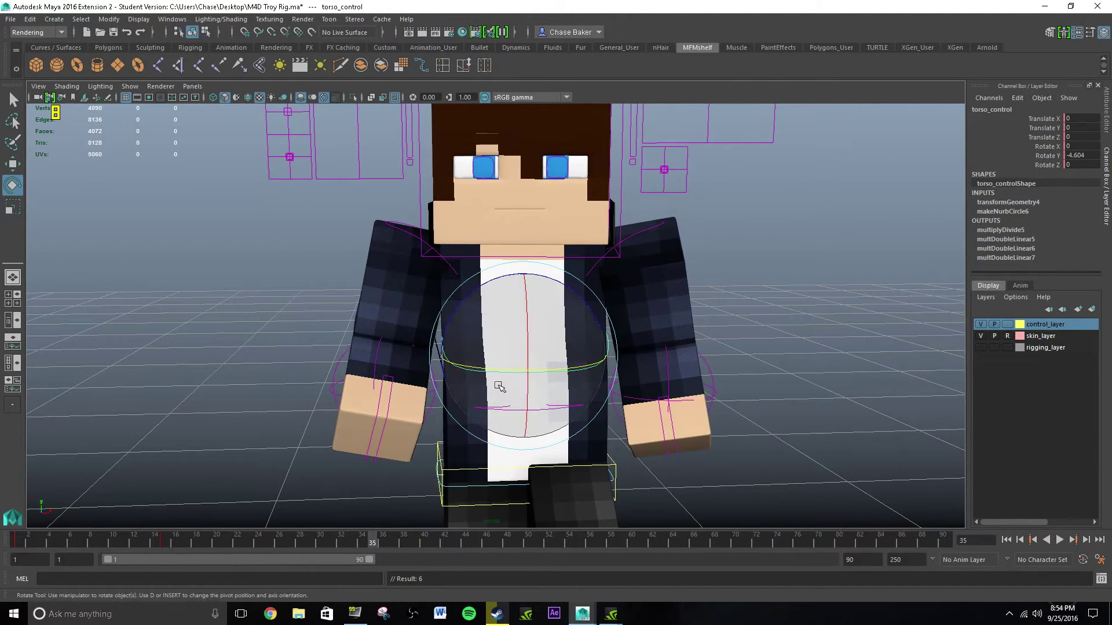
left_click_drag(499, 369, 509, 371)
right_click_drag(463, 371, 394, 406, "alt")
middle_click_drag(411, 437, 307, 380, "alt")
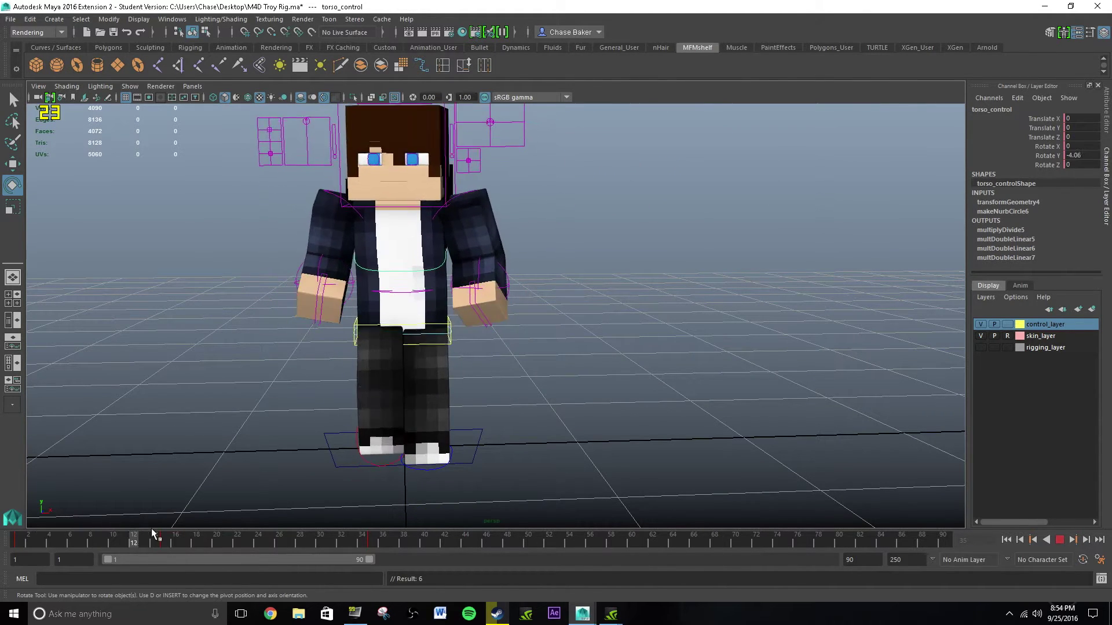
- Key the torso control's opposite twist at frame 54 and rotate it to 1.476 on Rotate Y at frame 67
left_click_drag(370, 542, 542, 553)
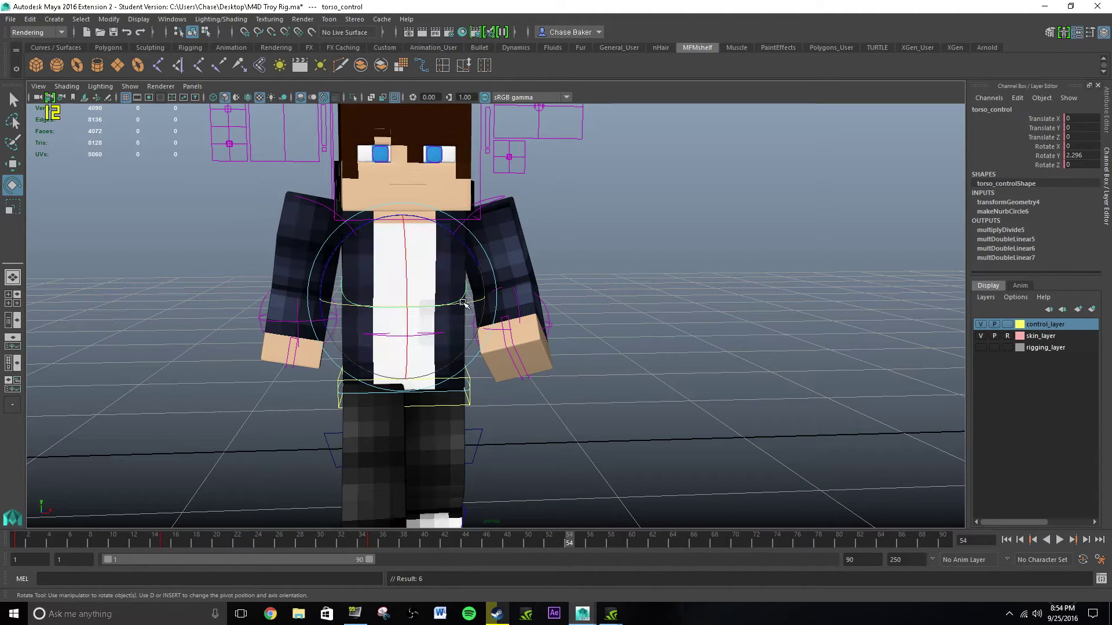
left_click_drag(507, 538, 698, 520)
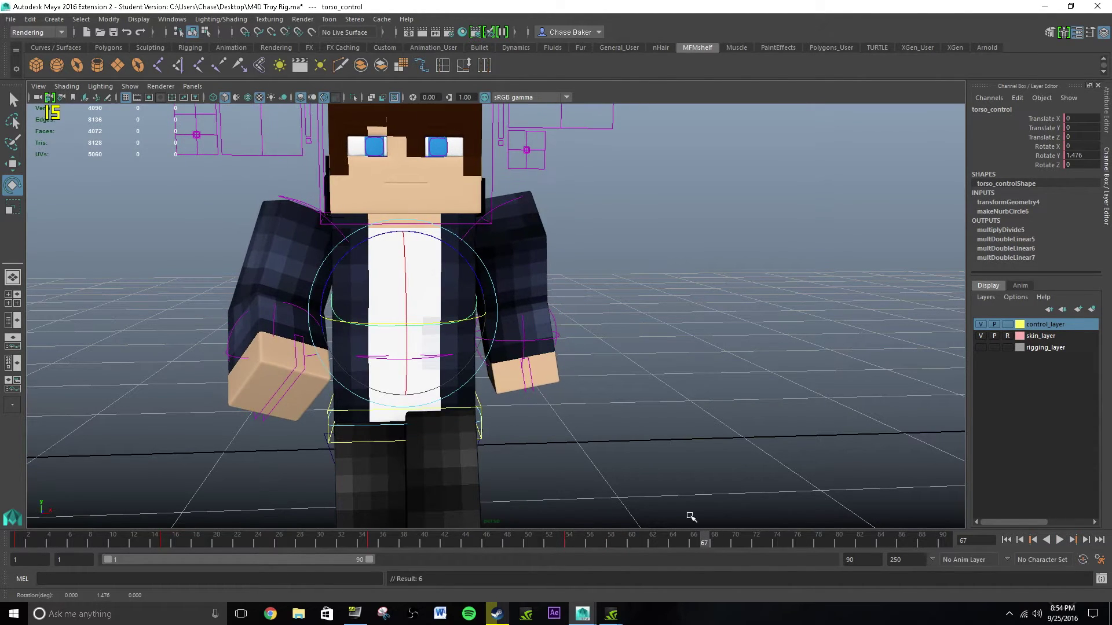
- Key the torso control's twist at frame 86 with Rotate Y at -2.158
left_click_drag(722, 540, 900, 541)
left_click_drag(476, 335, 472, 336)
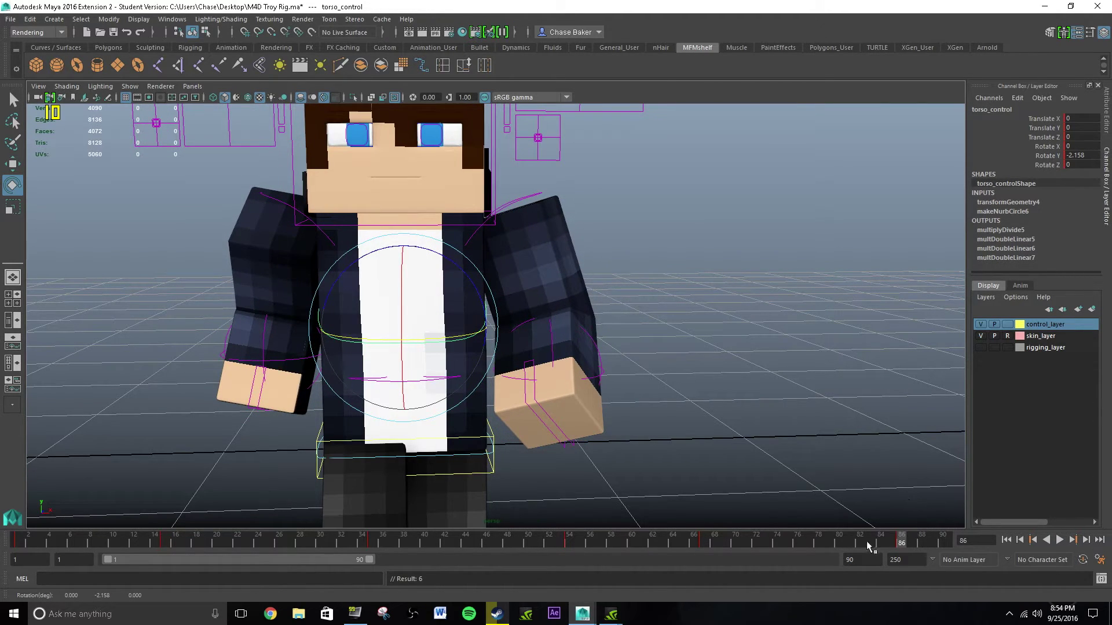
- Return to frame 1 and play the walk, examining the torso twist from several angles and distances
left_click_drag(867, 546, 29, 498)
key("q")
left_click_drag(300, 363, 586, 385, "alt")
left_click(1061, 542)
middle_click_drag(544, 352, 275, 359, "alt")
scroll(418, 349, "down", 3)
left_click_drag(276, 359, 404, 329, "alt")
scroll(403, 330, "up", 2)
middle_click_drag(405, 334, 551, 360, "alt")
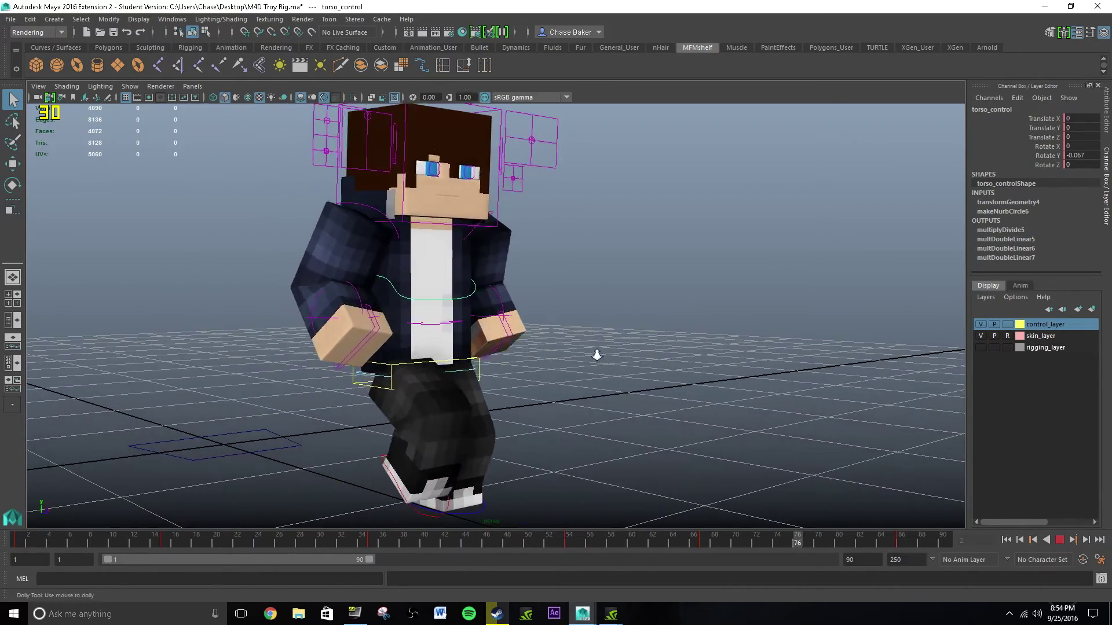
scroll(596, 355, "down", 4)
middle_click_drag(724, 358, 588, 362, "alt")
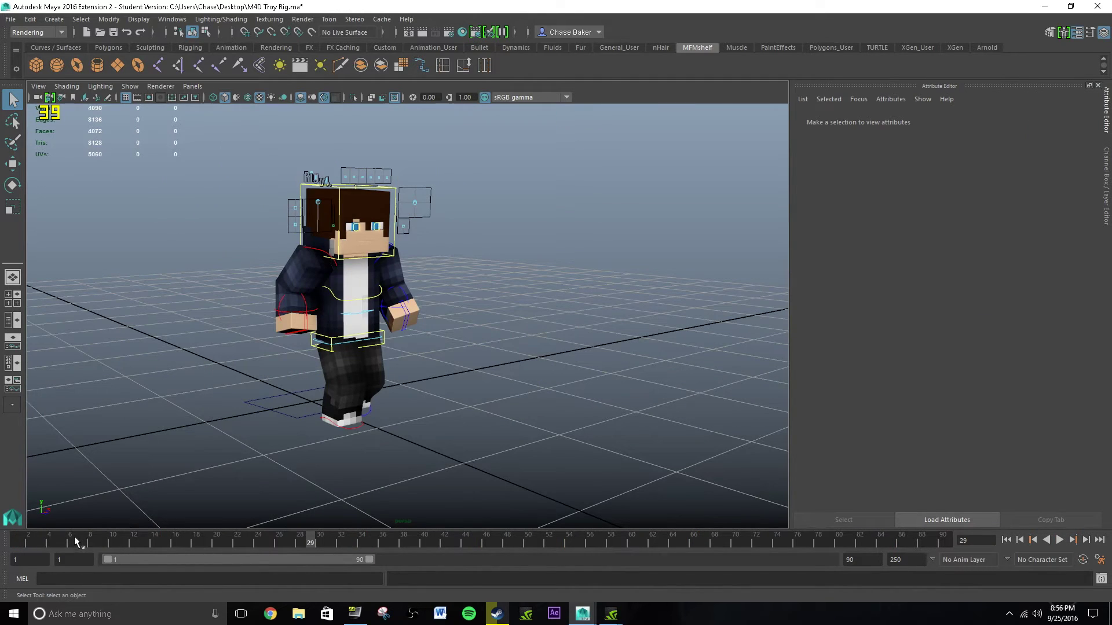
- Replay the complete walk from frame 1, inspect it from side, front and low three-quarter views, and scrub to frame 67
left_click(18, 541)
left_click_drag(361, 356, 332, 348, "alt")
right_click_drag(332, 347, 451, 328, "alt")
left_click_drag(451, 328, 451, 299, "alt")
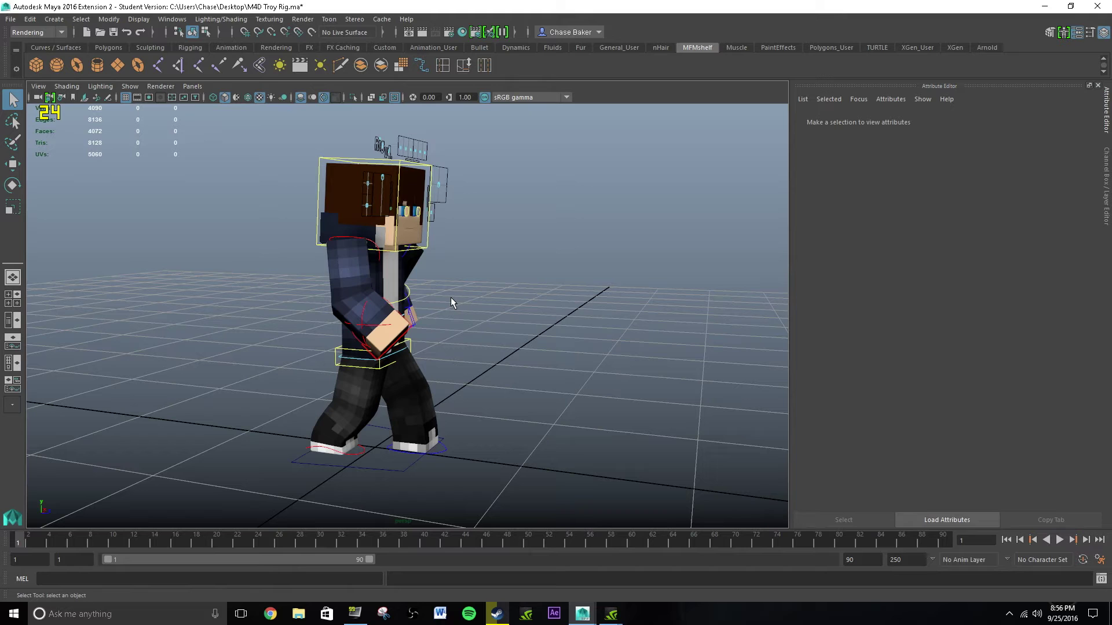
left_click_drag(452, 298, 371, 330, "alt")
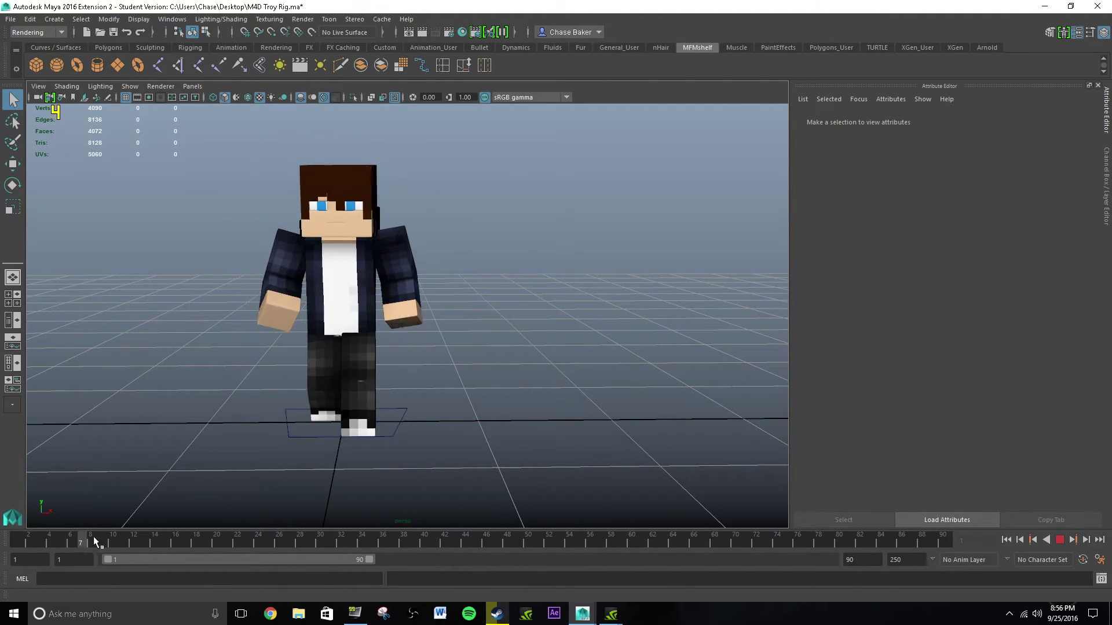
left_click(280, 541)
left_click_drag(306, 438, 342, 408, "alt")
right_click_drag(342, 407, 270, 414, "alt")
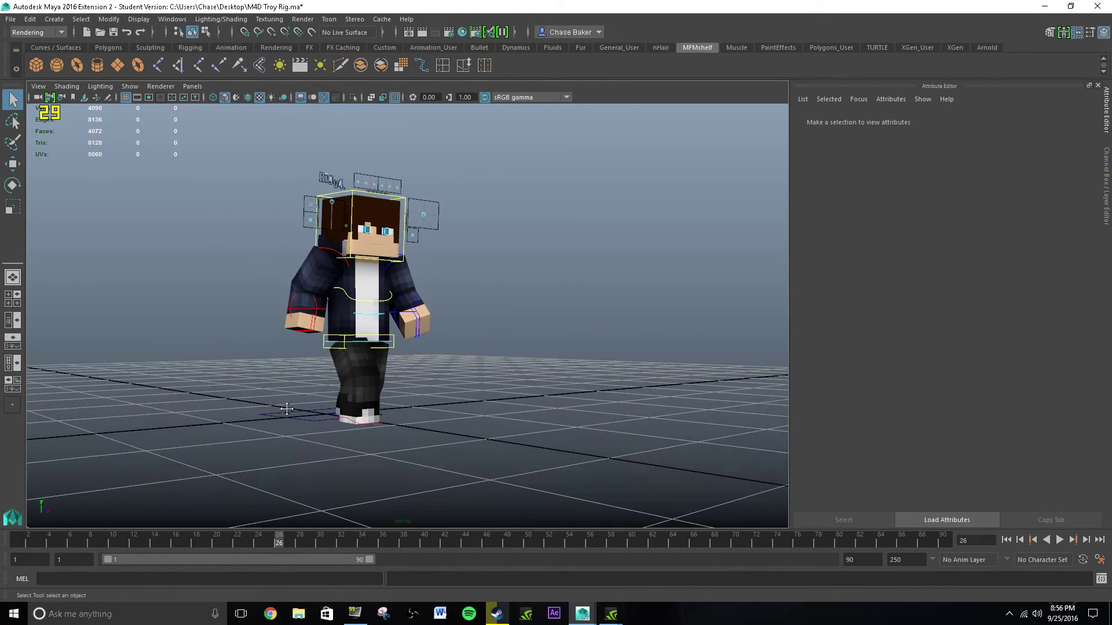
middle_click_drag(270, 415, 230, 426, "alt")
key("alt+v")
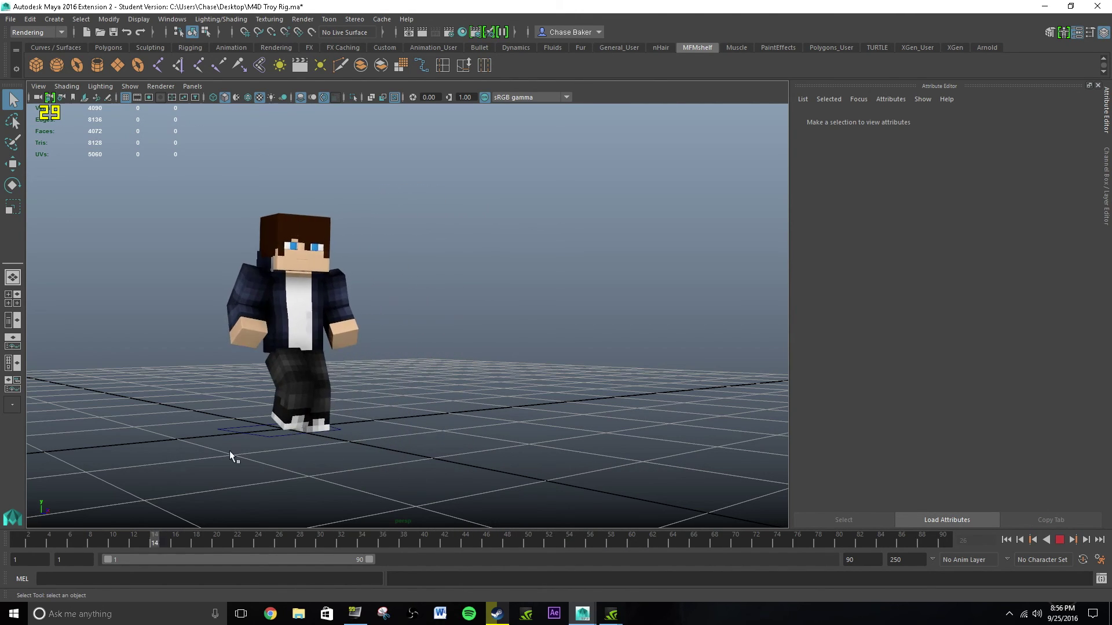
mouse_move(403, 540)
left_mouse_down()
mouse_move(144, 544)
mouse_move(695, 539)
left_mouse_up()
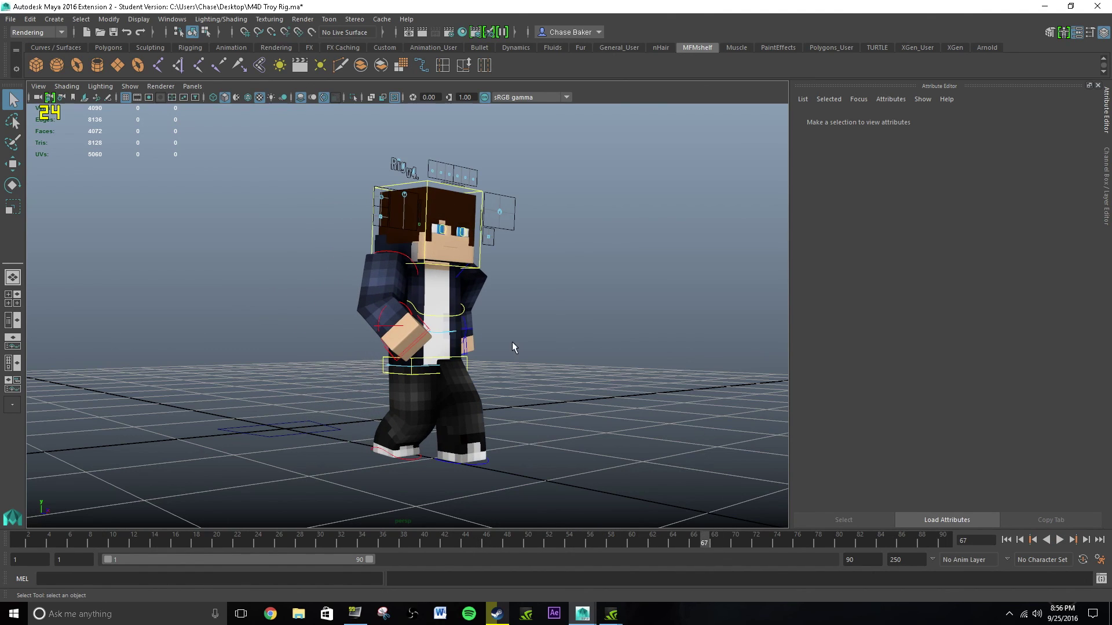